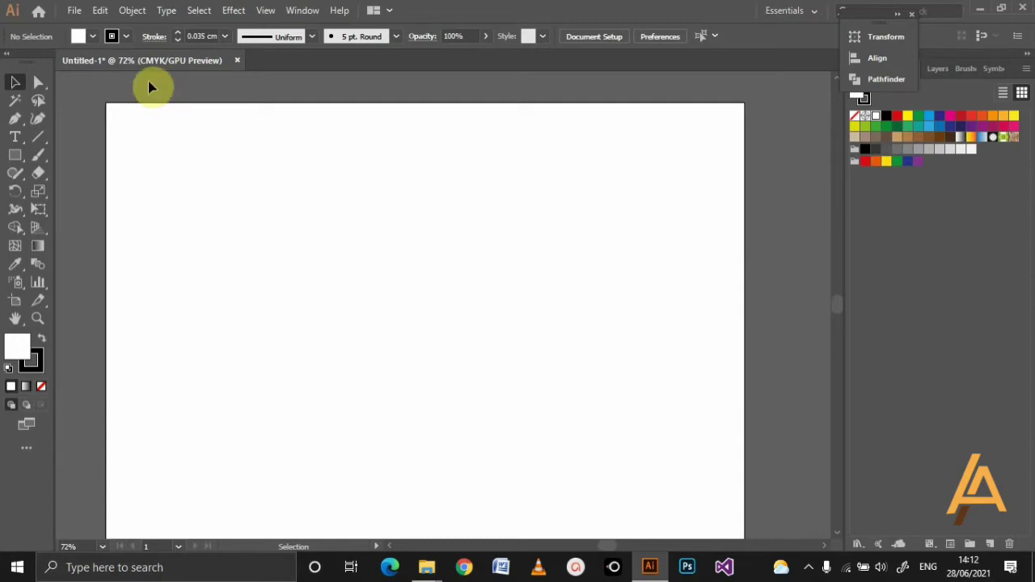
- Open Object > Blend > Blend Options and close it without changing anything
click(132, 10)
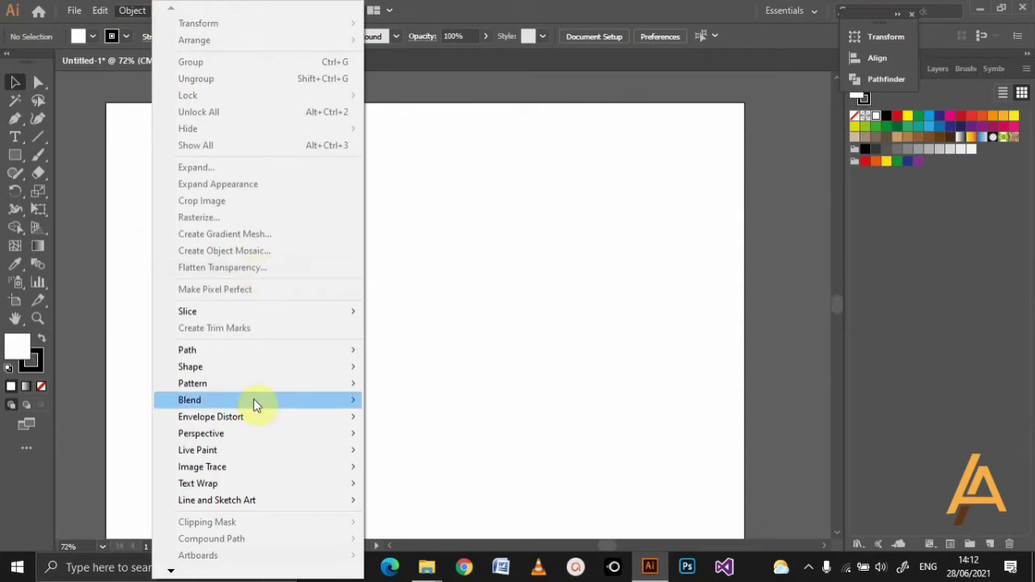
mouse_move(189, 400)
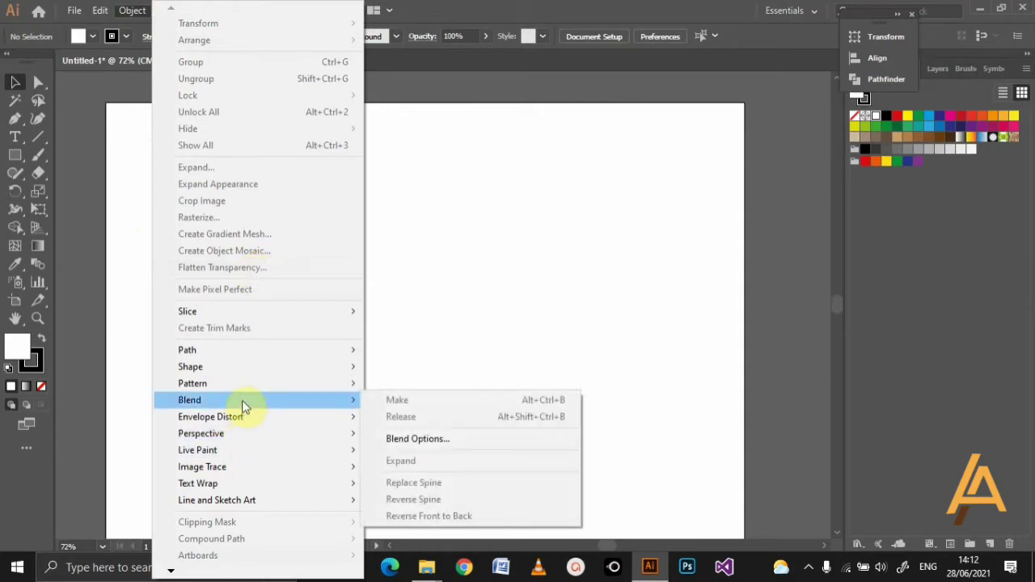
click(421, 441)
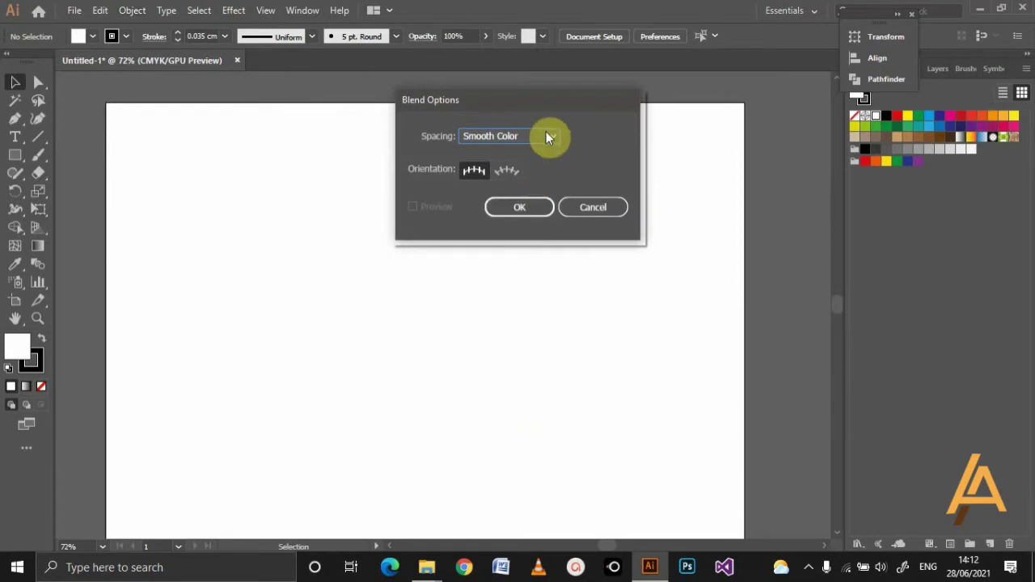
click(554, 136)
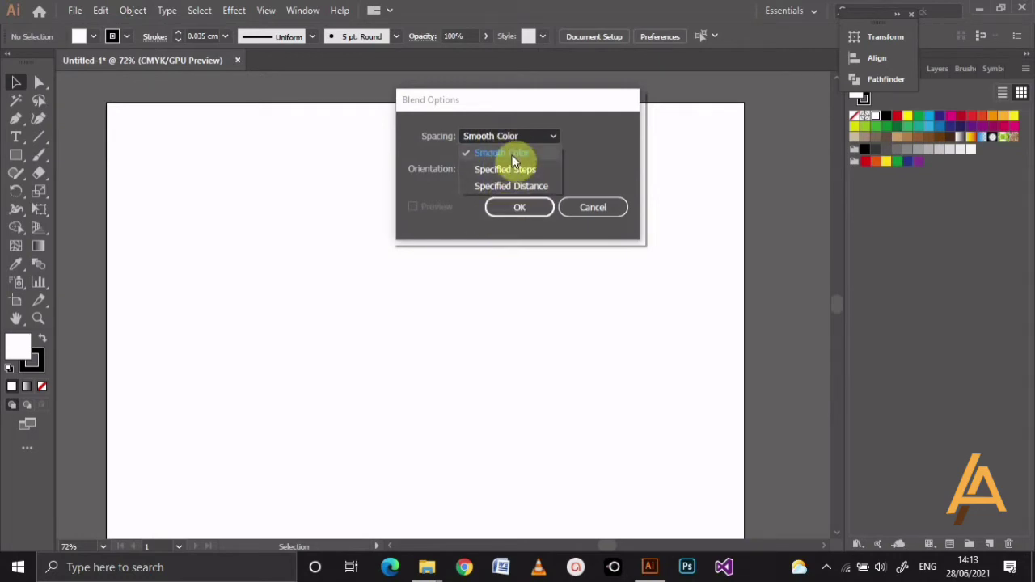
click(590, 208)
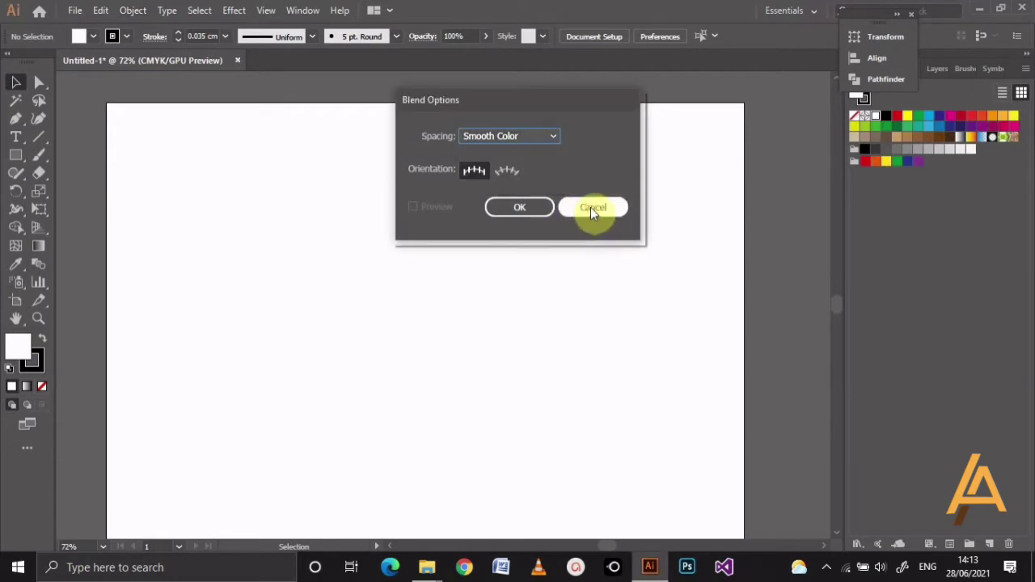
click(590, 208)
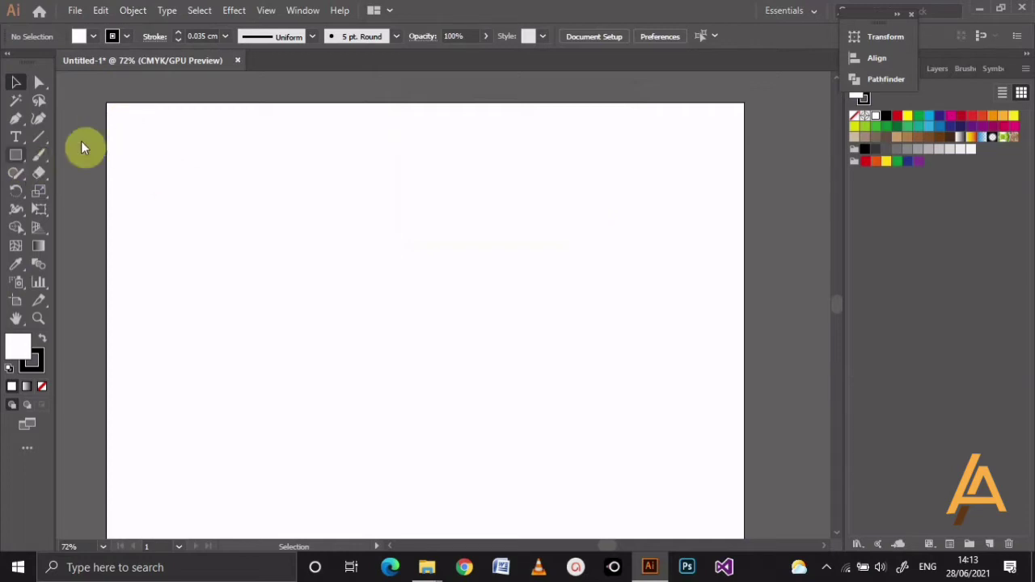
- Draw a rectangle covering the whole artboard and fill it with cyan
click(16, 162)
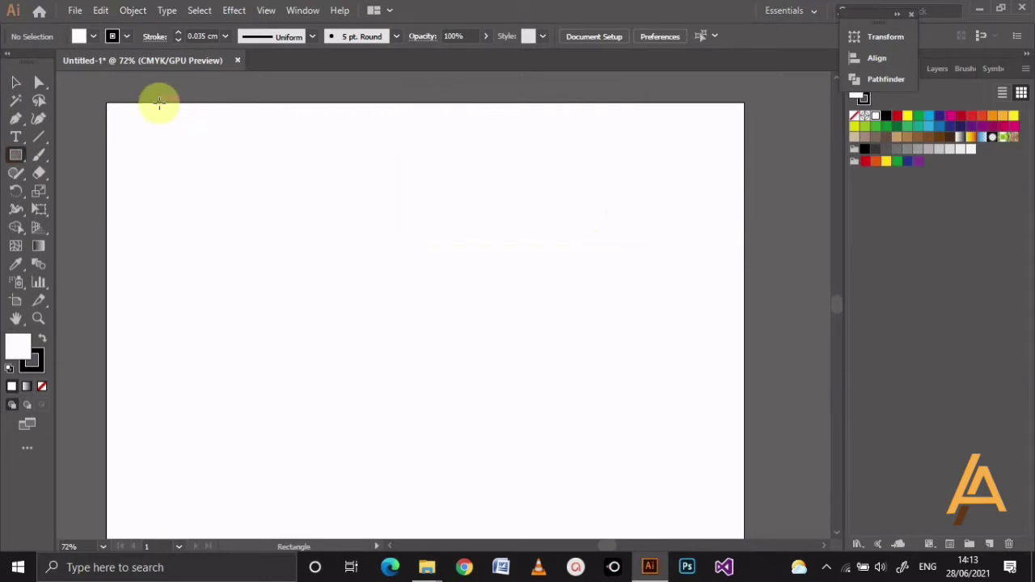
drag(107, 106, 717, 536)
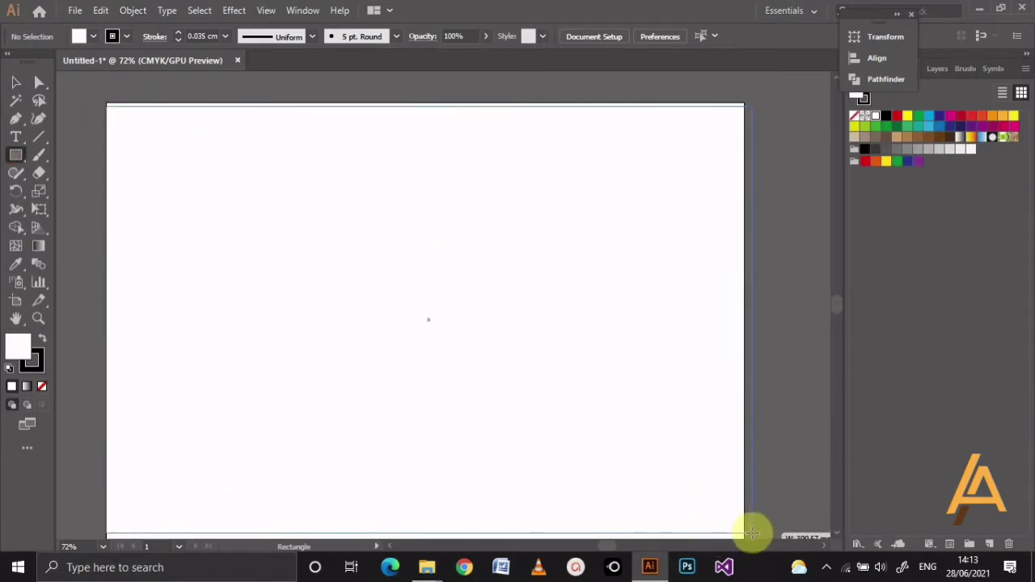
drag(717, 535, 745, 535)
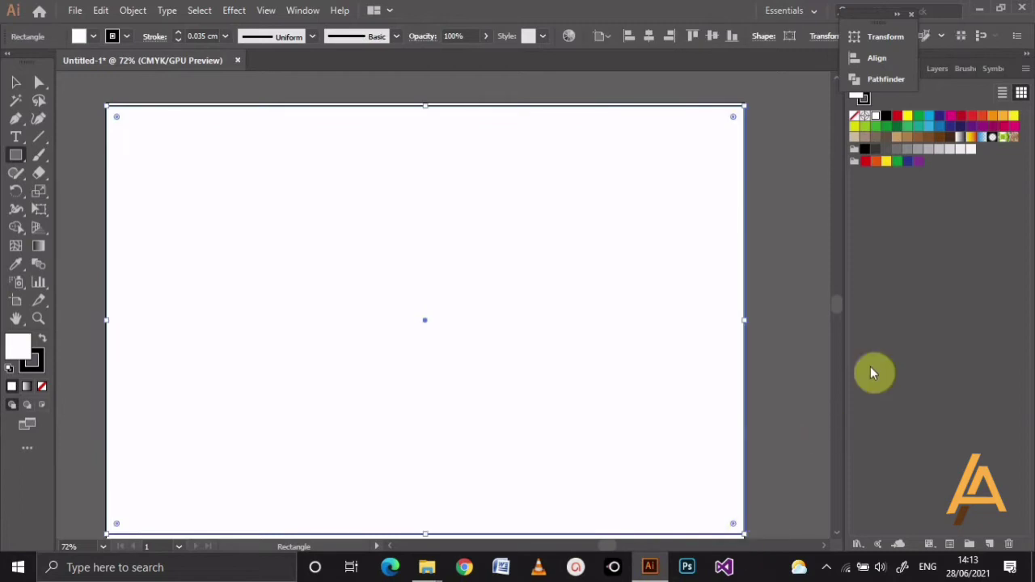
click(929, 117)
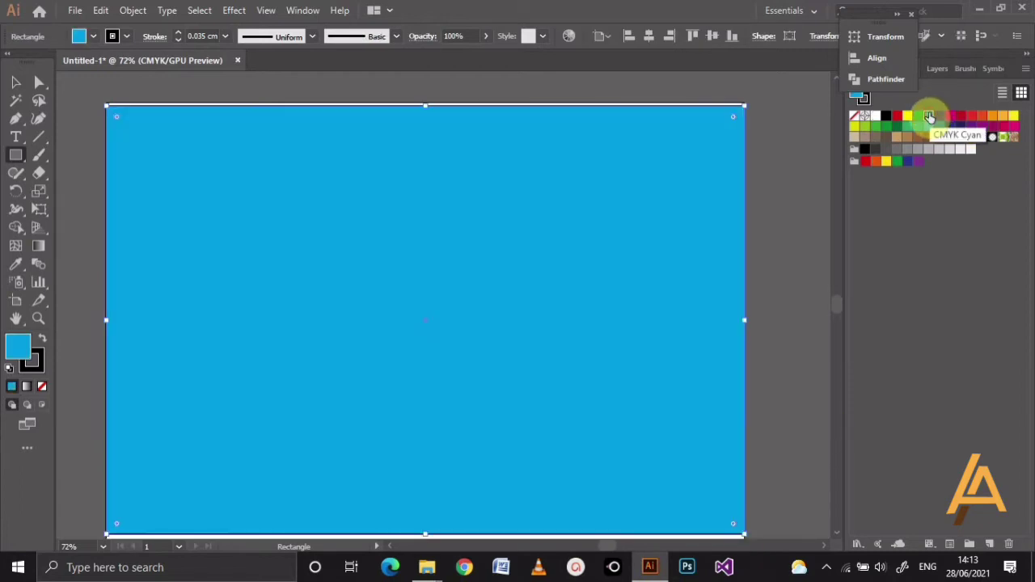
- Nudge the cyan rectangle up to the artboard top and lock it
click(17, 84)
drag(215, 162, 215, 165)
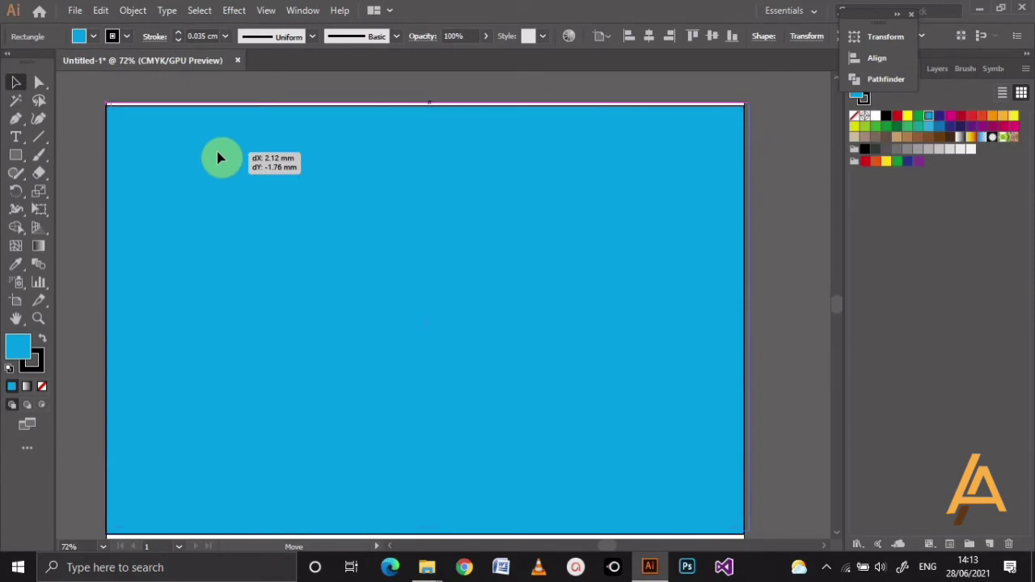
drag(215, 165, 215, 158)
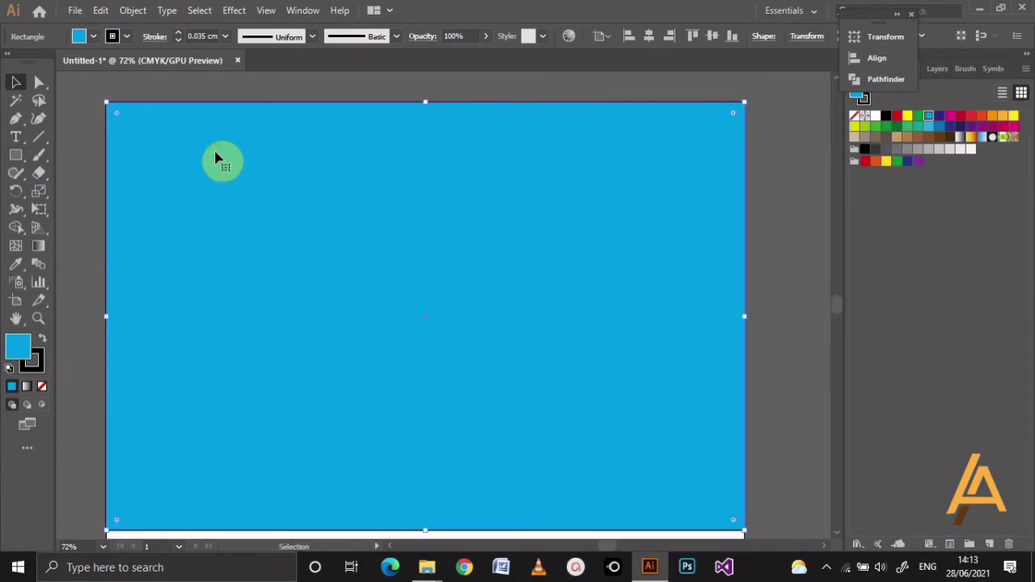
click(135, 11)
mouse_move(243, 95)
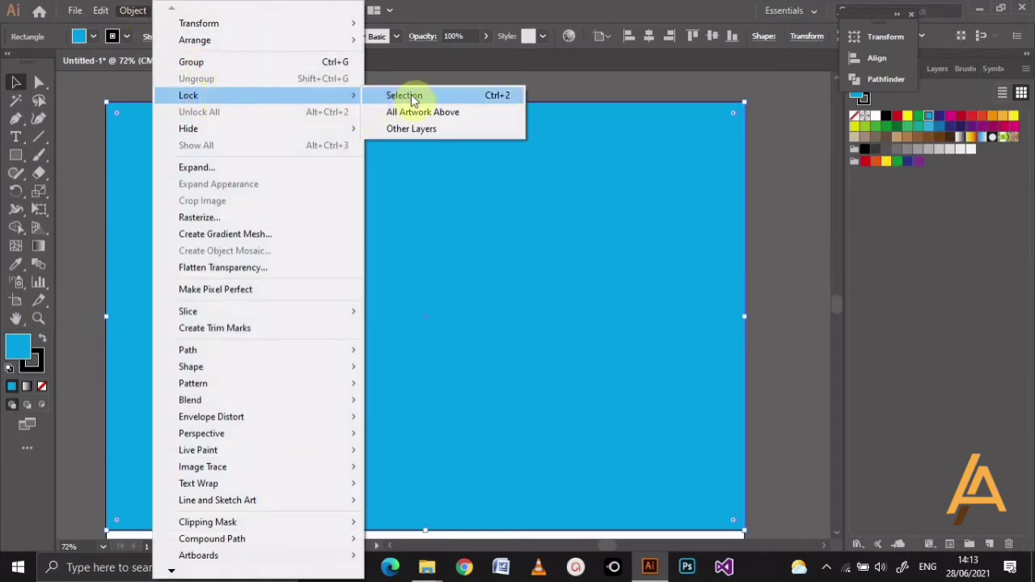
click(489, 97)
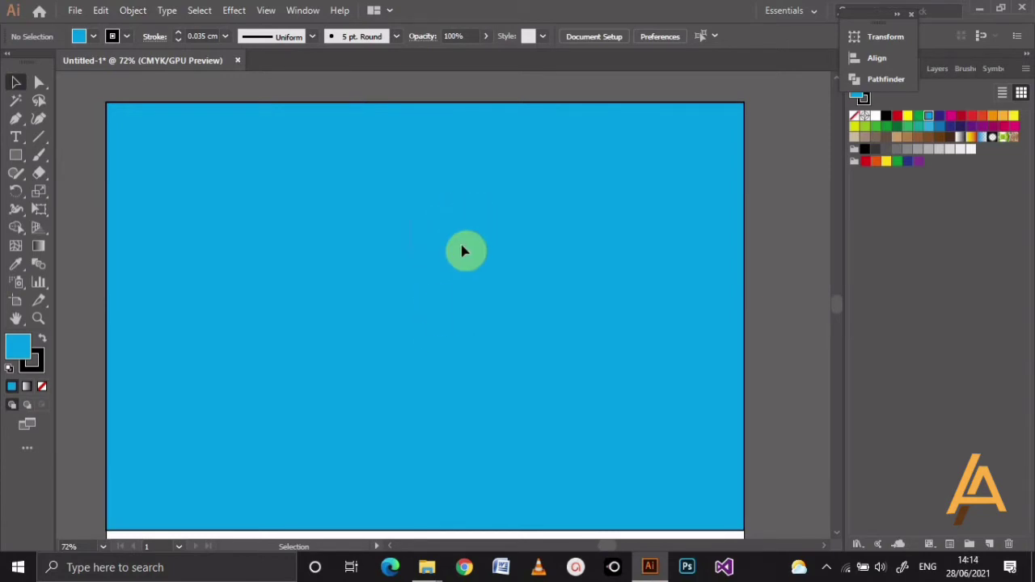
- Draw a vertical line on the left side of the blue background
click(35, 139)
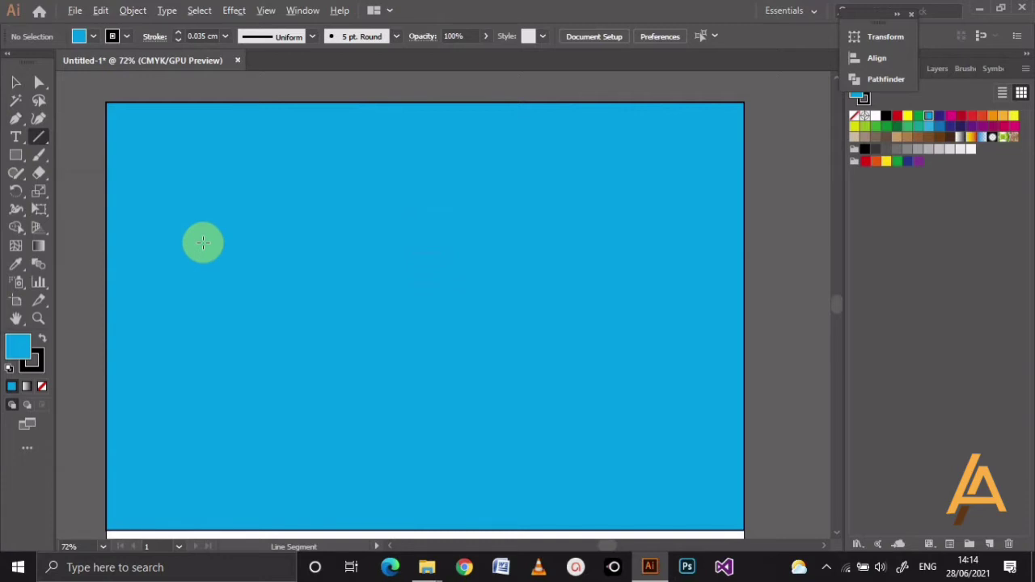
drag(202, 243, 203, 367)
key(v)
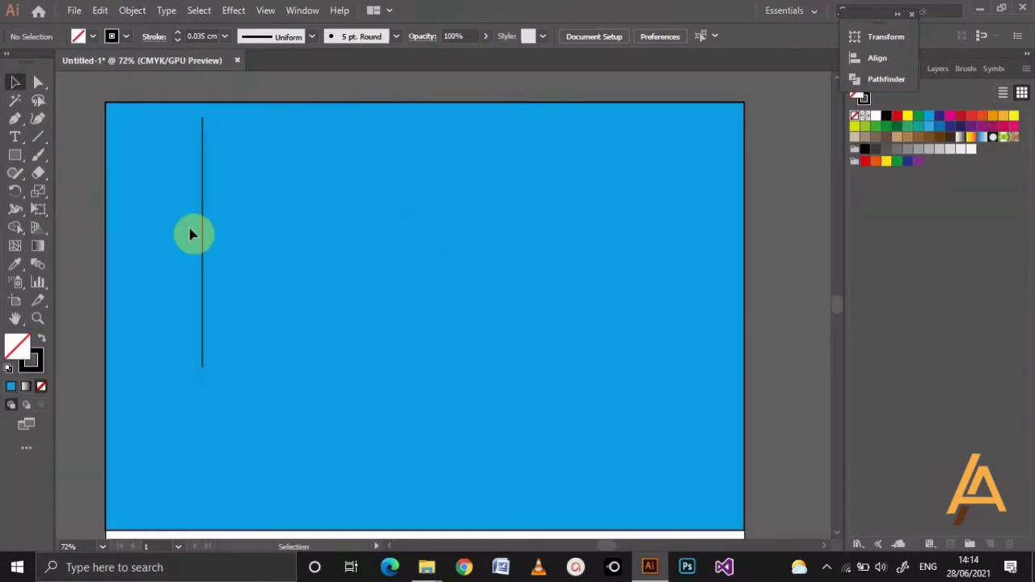
drag(203, 237, 205, 279)
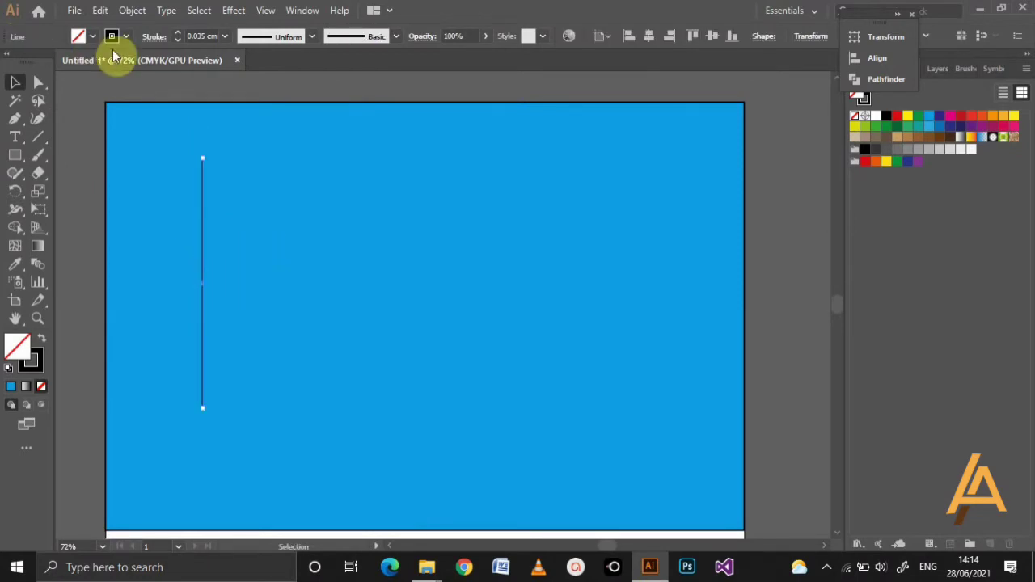
- Make the line's fill and stroke white, copy it to the right, and select both lines
click(92, 36)
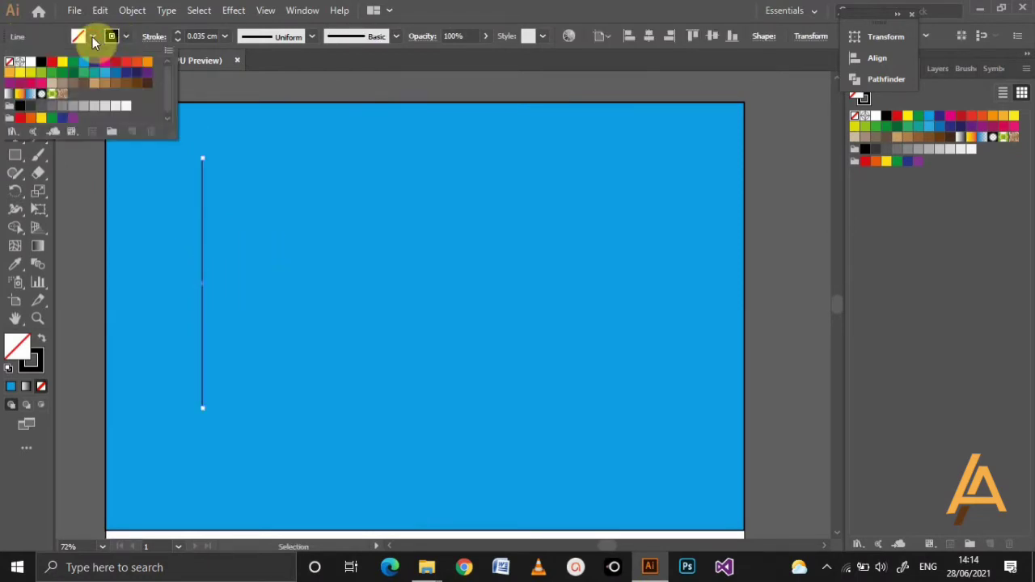
click(30, 62)
click(254, 178)
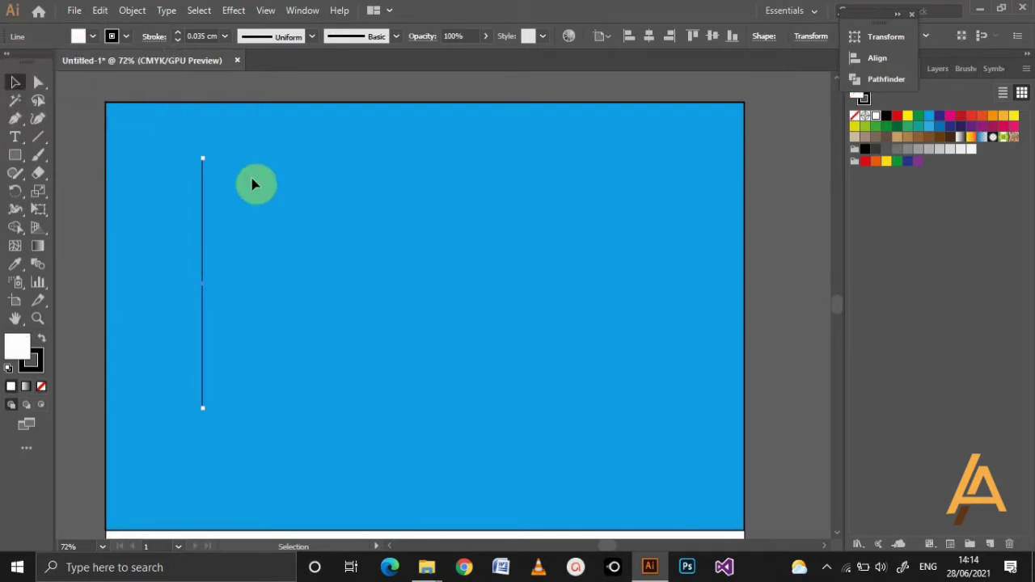
click(126, 36)
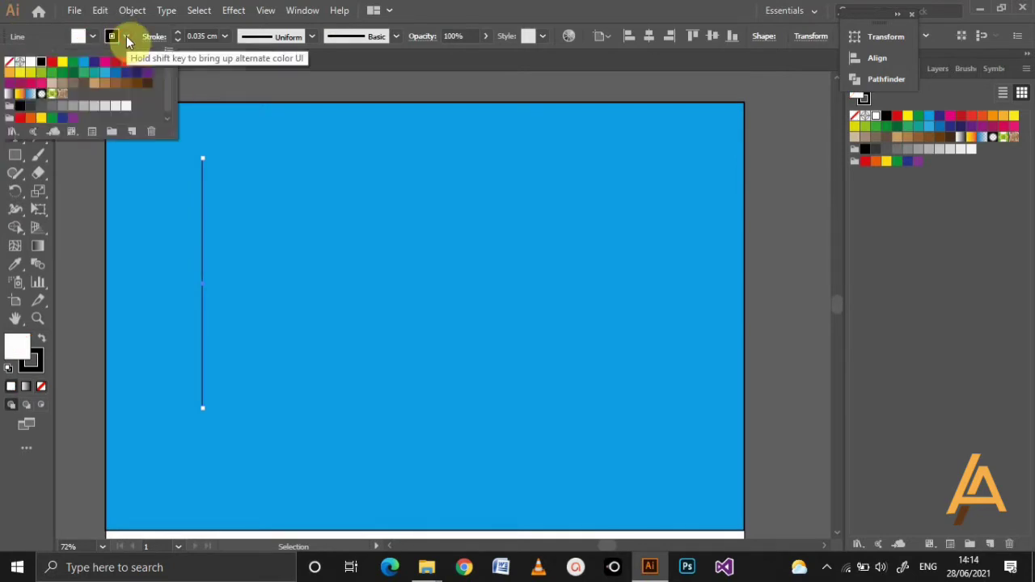
click(31, 63)
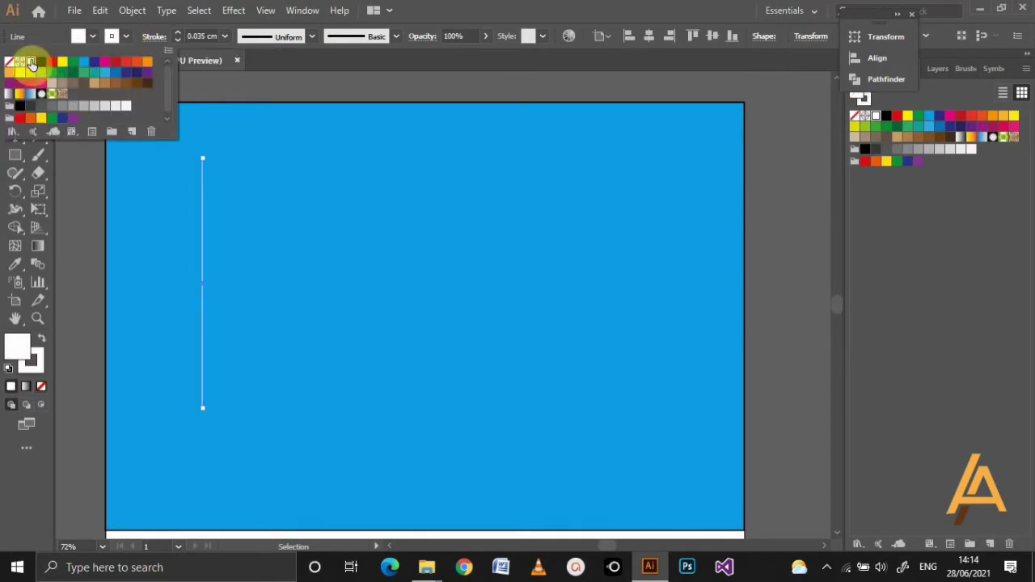
click(202, 256)
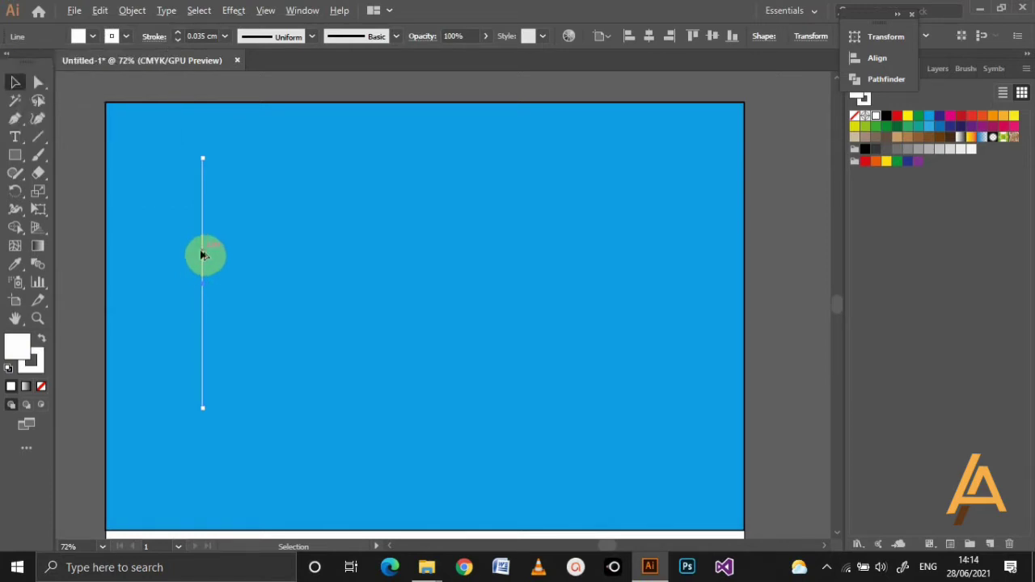
mouse_move(202, 255)
mouse_down()
mouse_move(363, 270)
mouse_move(365, 255)
mouse_up()
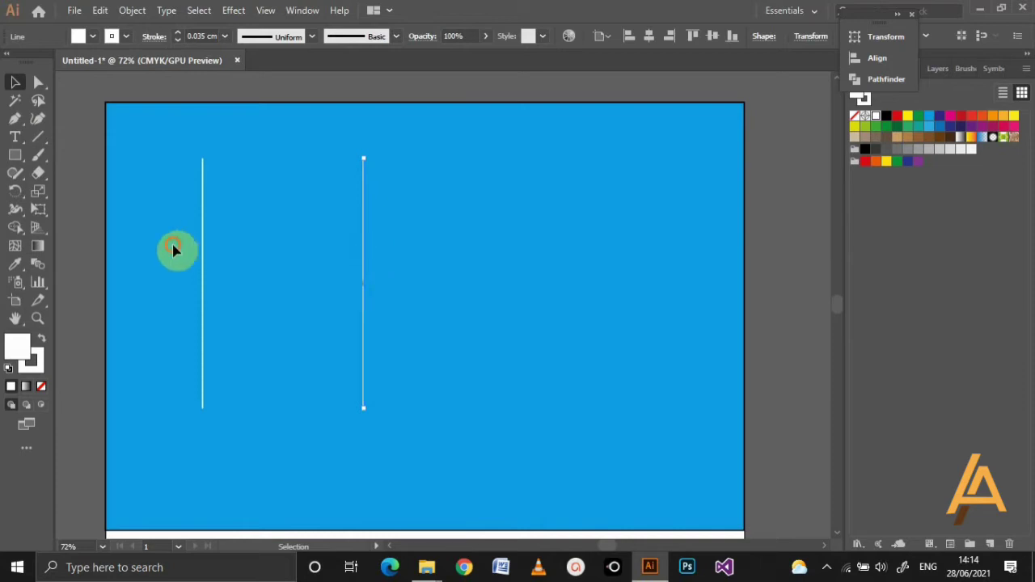
key(ctrl+a)
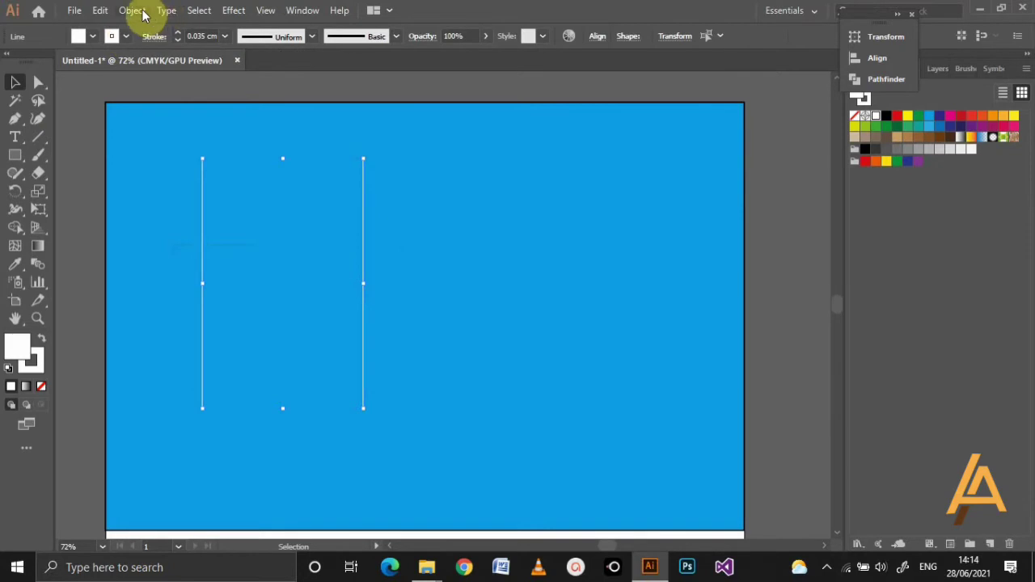
- Set Blend Options to Specified Steps of 20 with Align to Path orientation
click(142, 11)
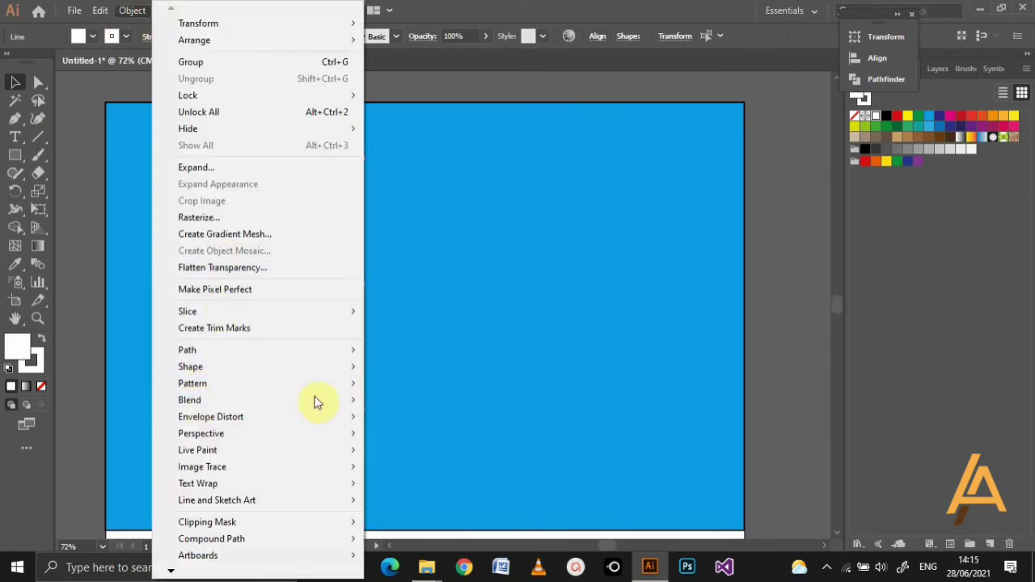
mouse_move(189, 399)
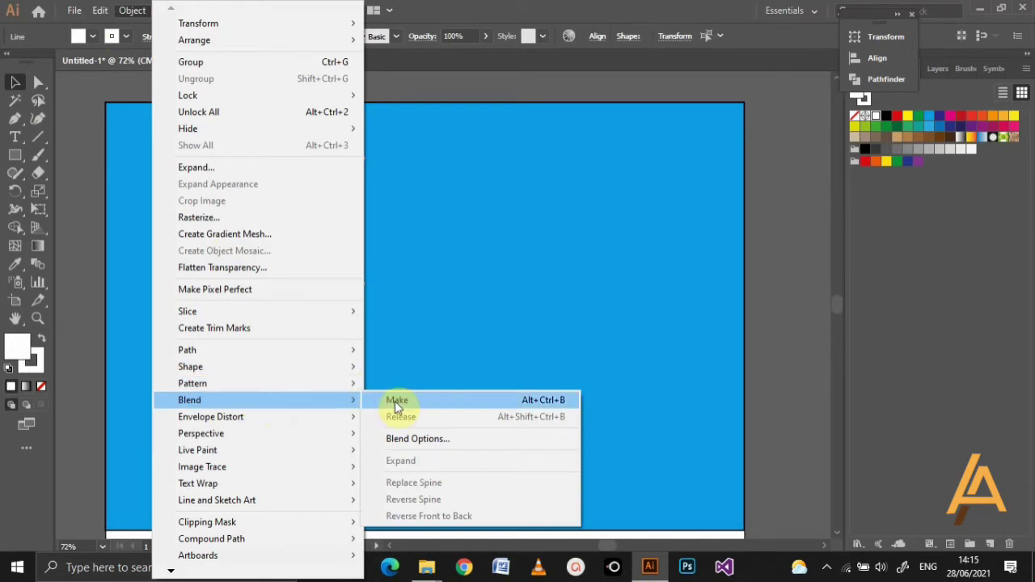
click(414, 439)
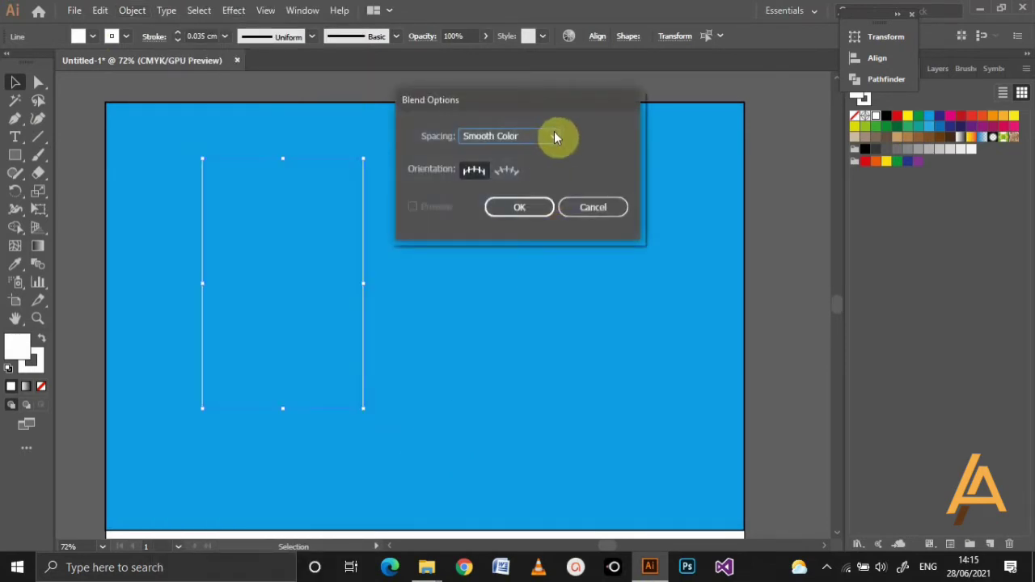
click(554, 136)
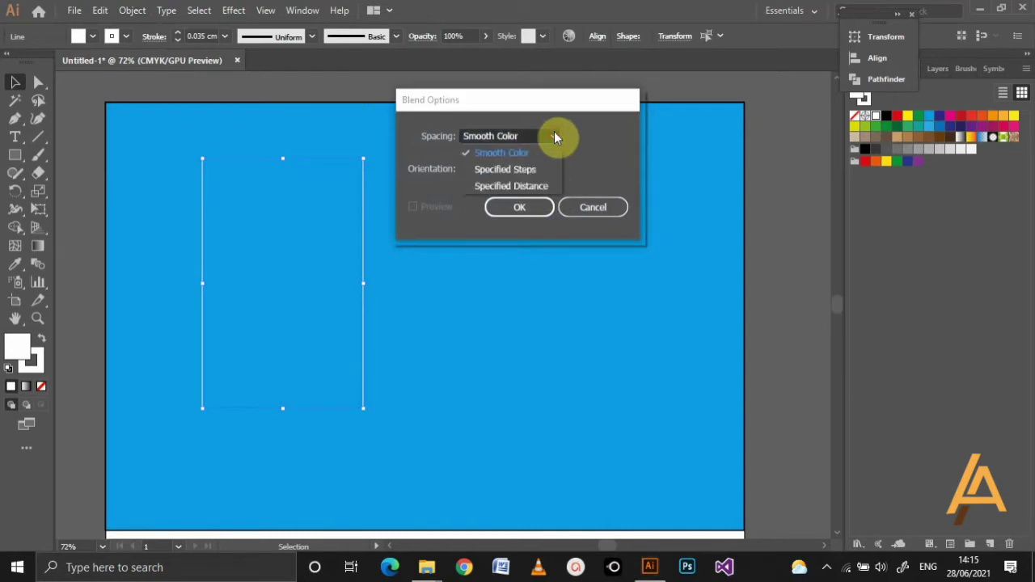
click(529, 171)
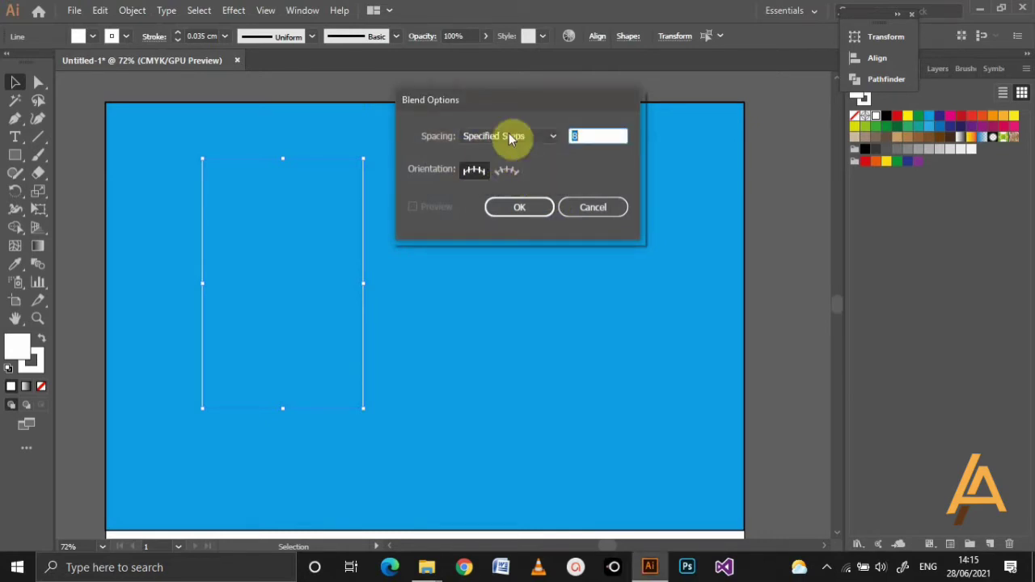
click(586, 137)
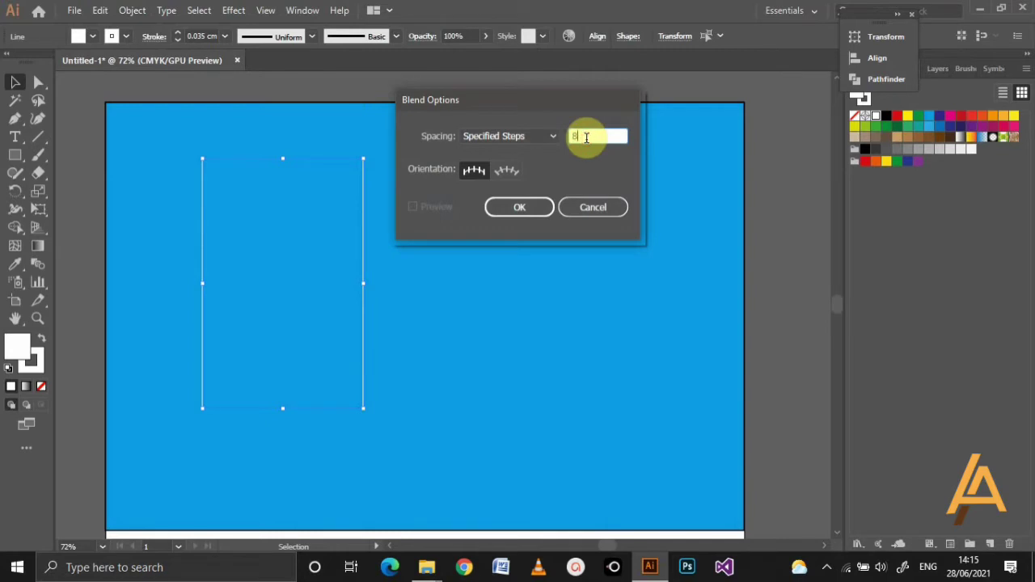
double_click(586, 137)
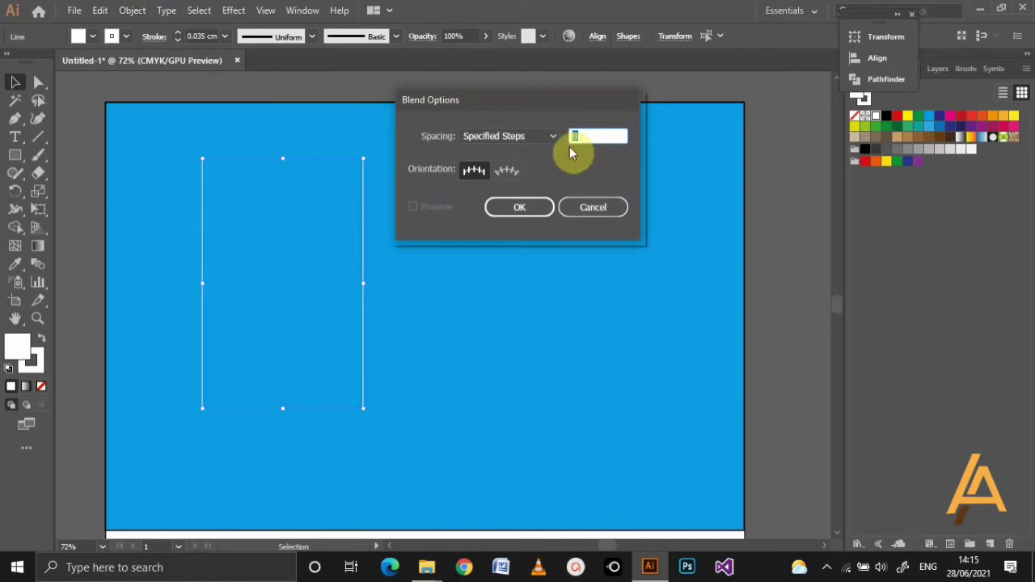
text(20)
click(506, 172)
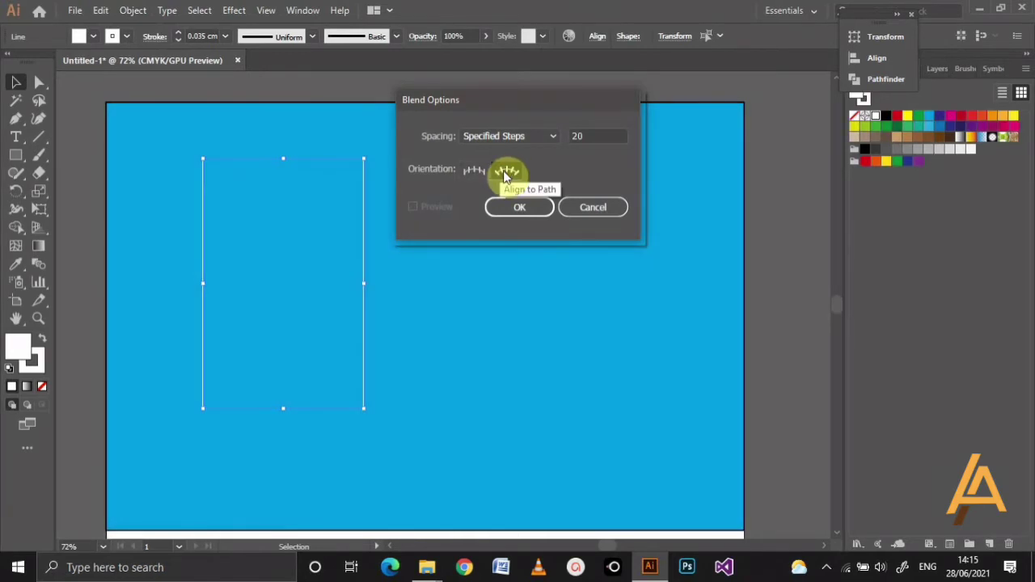
click(488, 177)
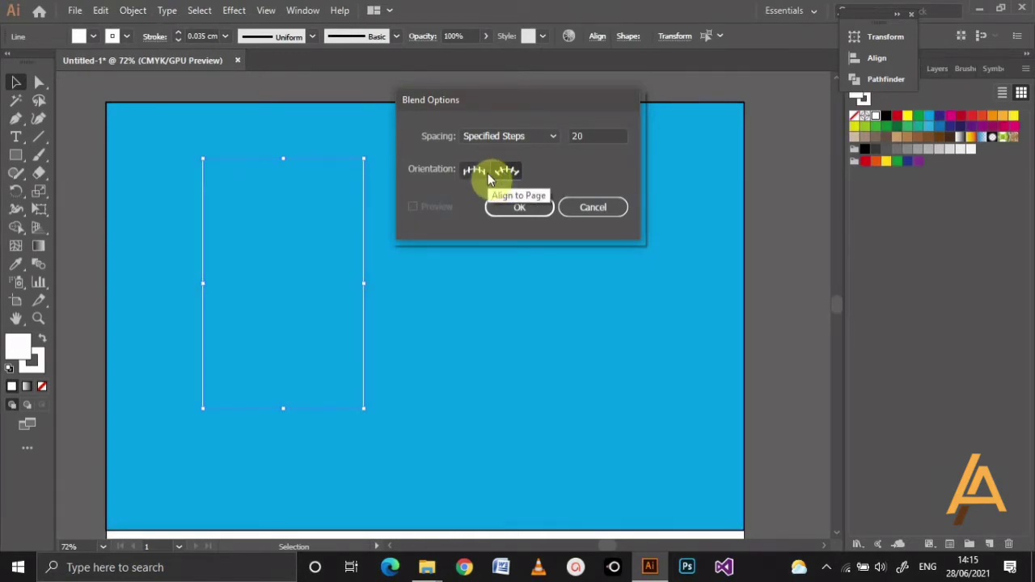
click(506, 173)
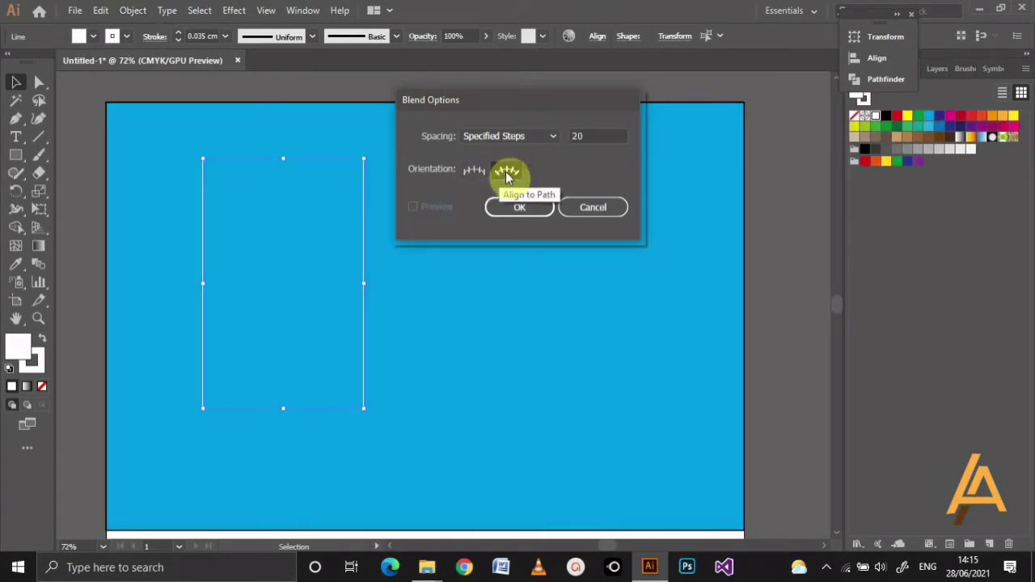
click(516, 203)
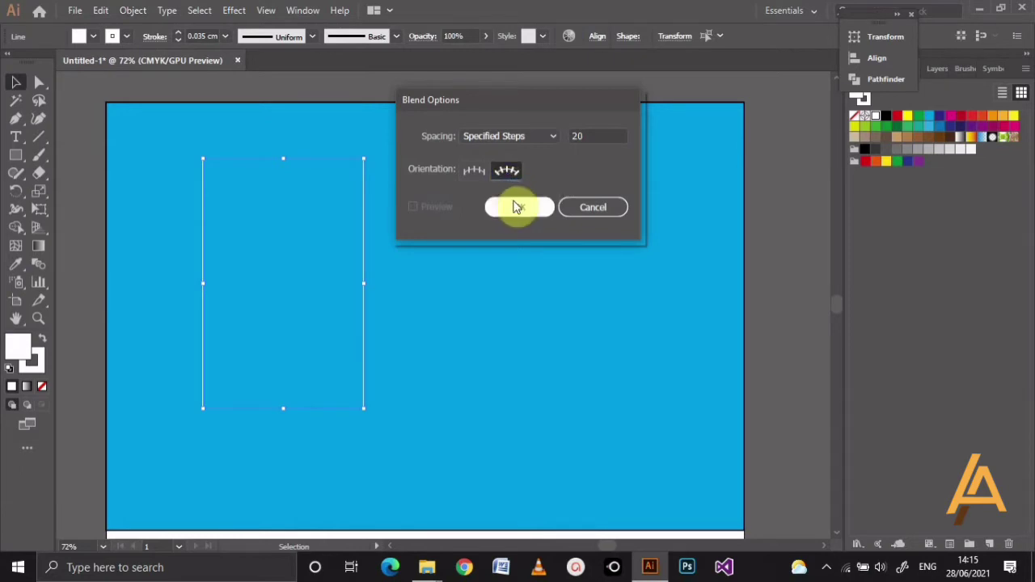
click(138, 10)
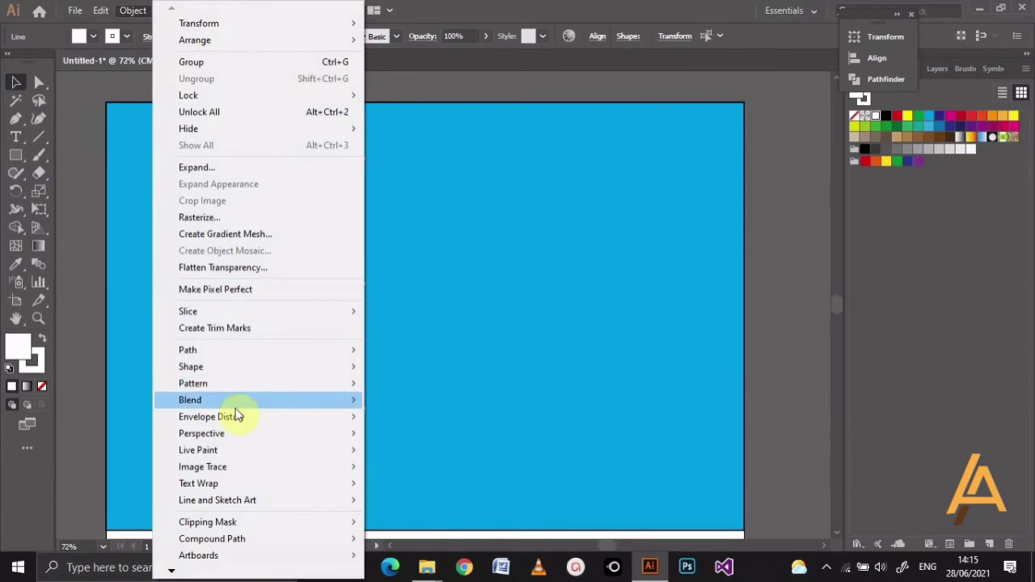
mouse_move(190, 399)
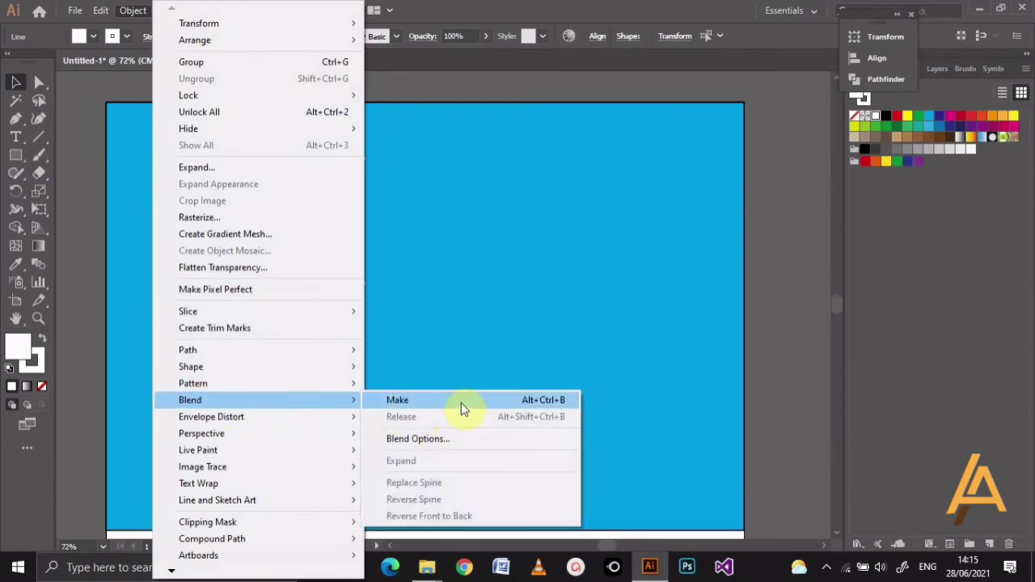
- Blend the two white lines with Object > Blend > Make, then pick Direct Selection
click(472, 408)
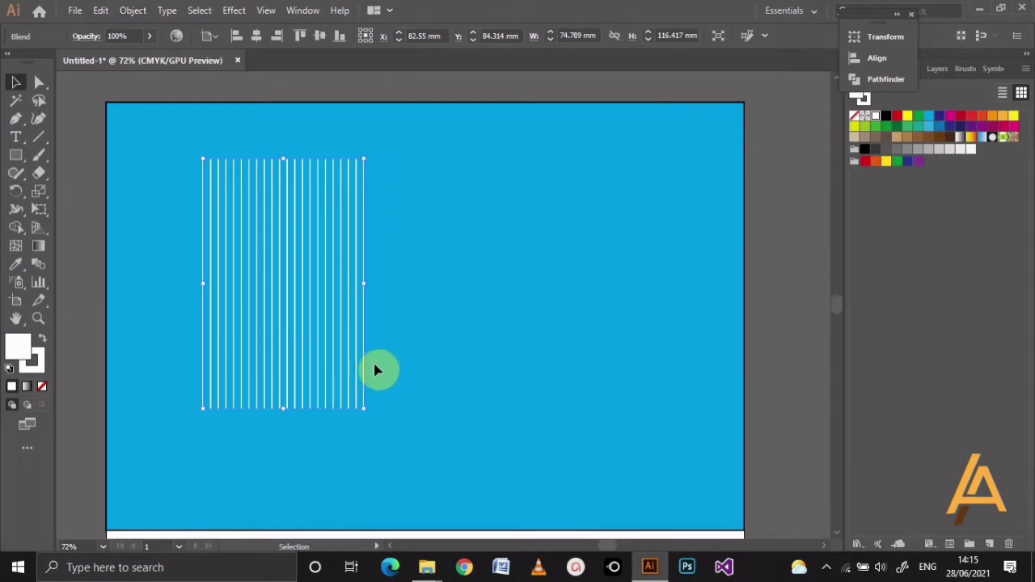
click(39, 82)
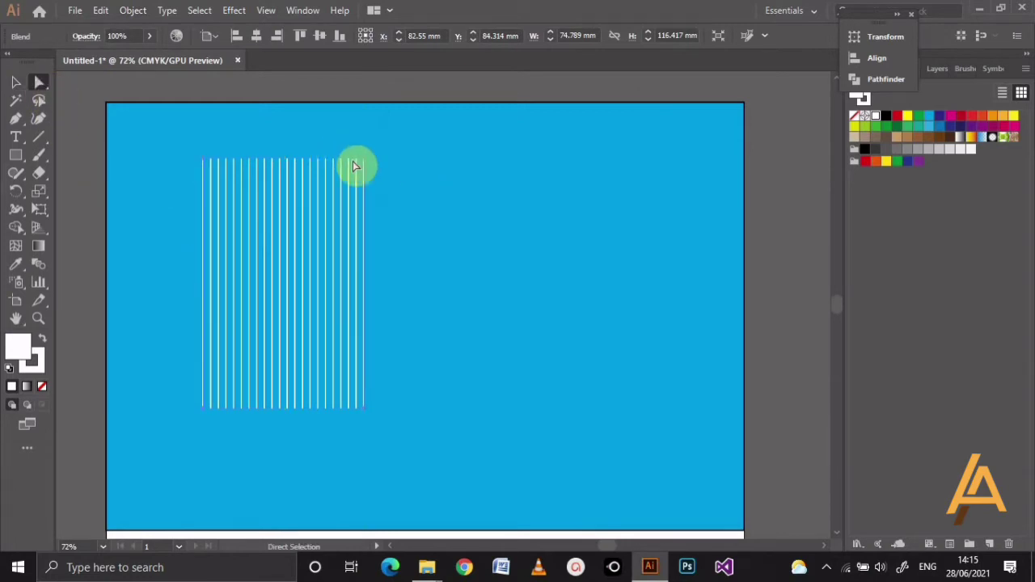
- Drag the line blend toward the centre of the artboard and deselect it
click(40, 84)
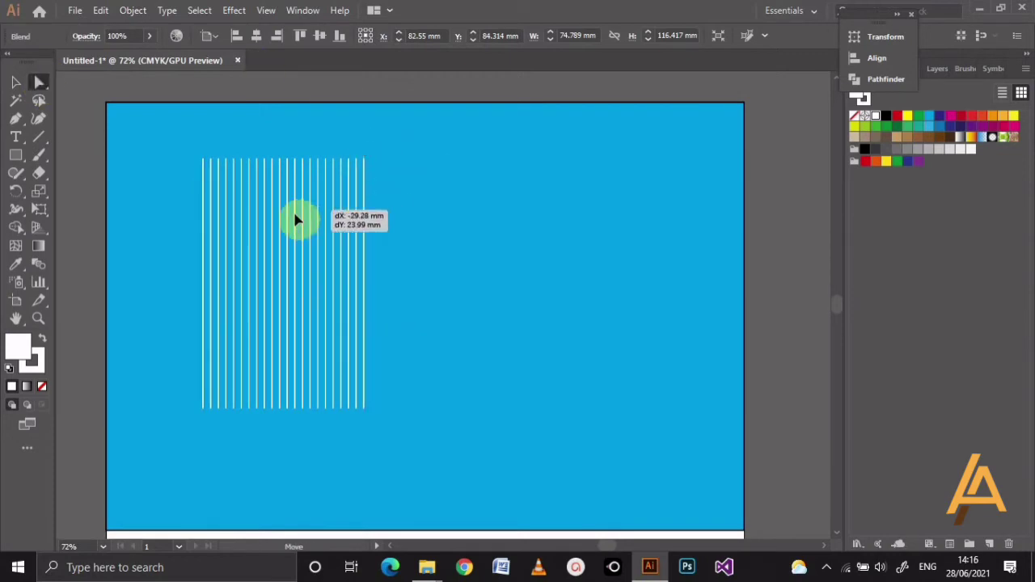
drag(352, 176, 261, 254)
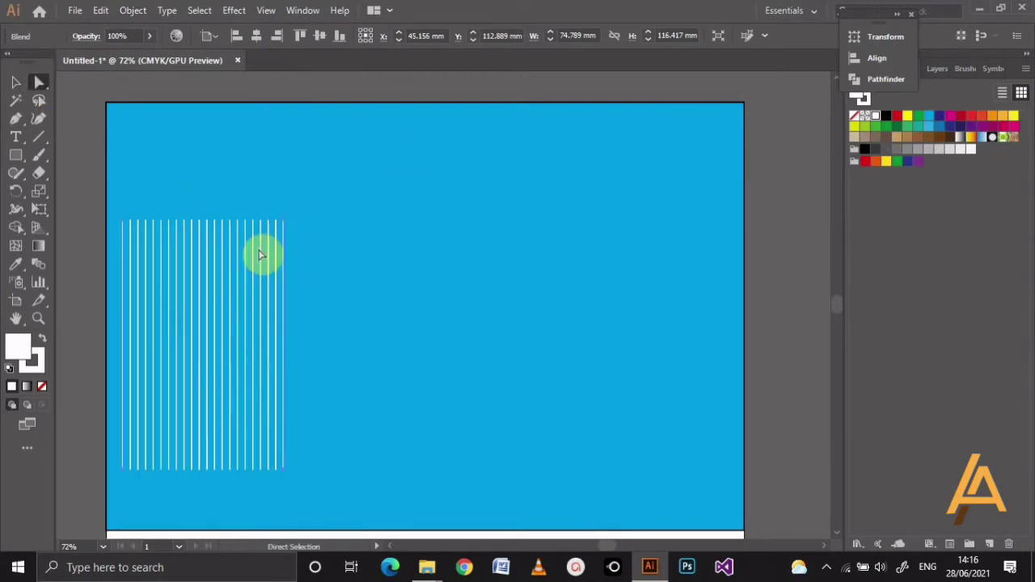
click(501, 219)
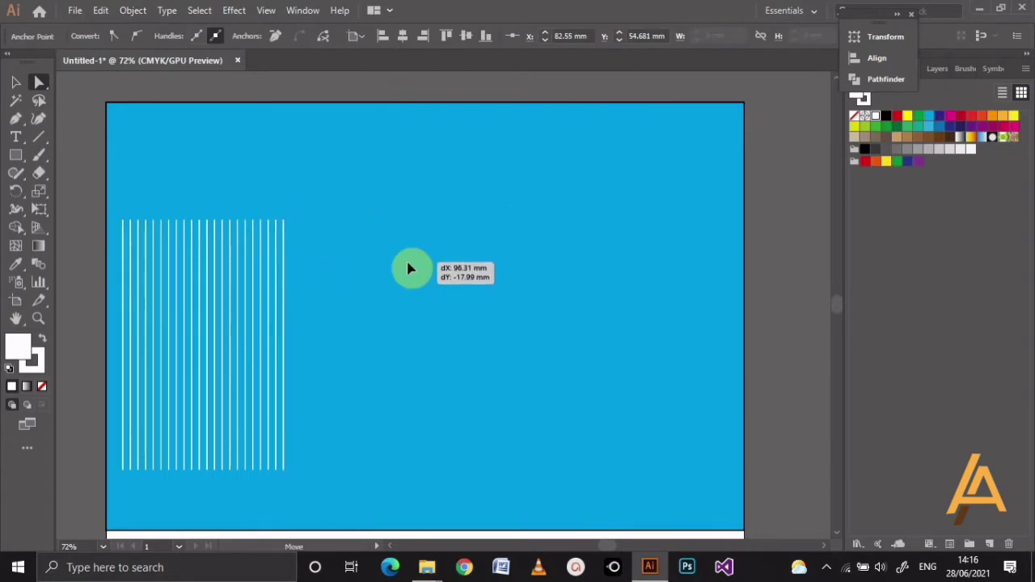
drag(202, 305, 414, 261)
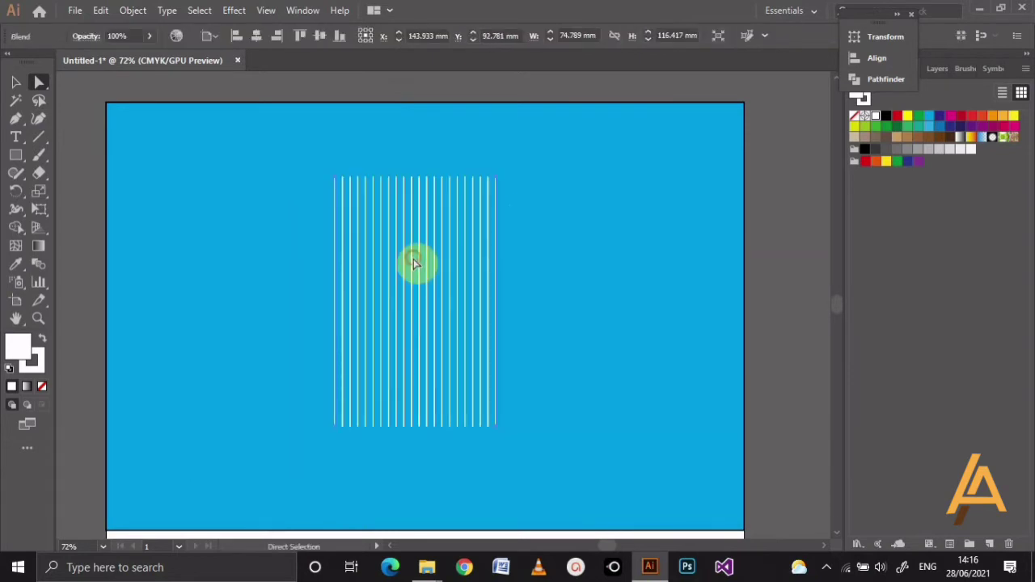
click(509, 187)
- Drag the blend's end anchors to bend the lines into a fanning curve
drag(496, 183, 332, 255)
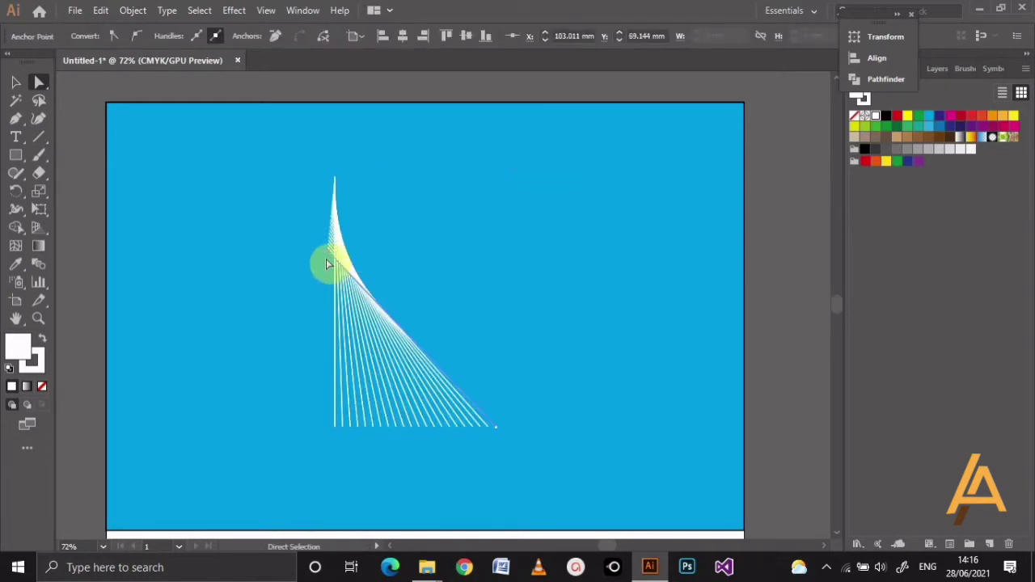
drag(329, 257, 243, 302)
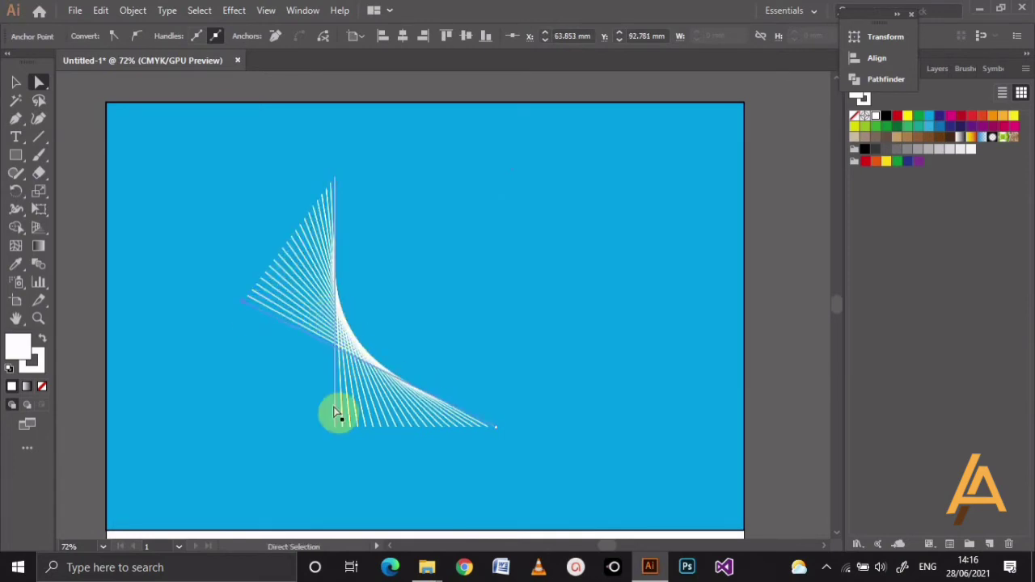
mouse_move(336, 427)
mouse_down()
mouse_move(316, 434)
mouse_move(292, 379)
mouse_up()
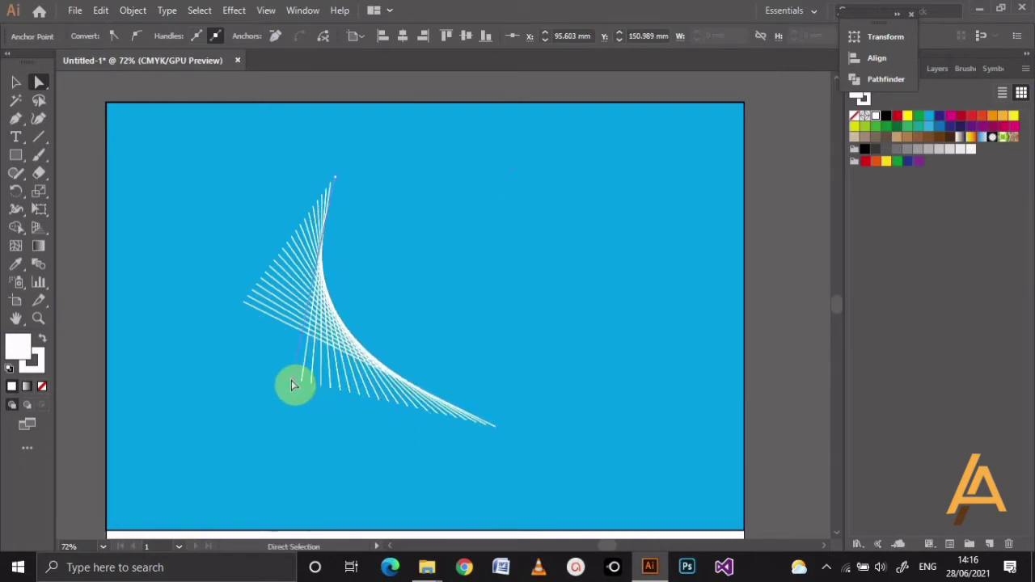
click(412, 404)
drag(336, 180, 373, 212)
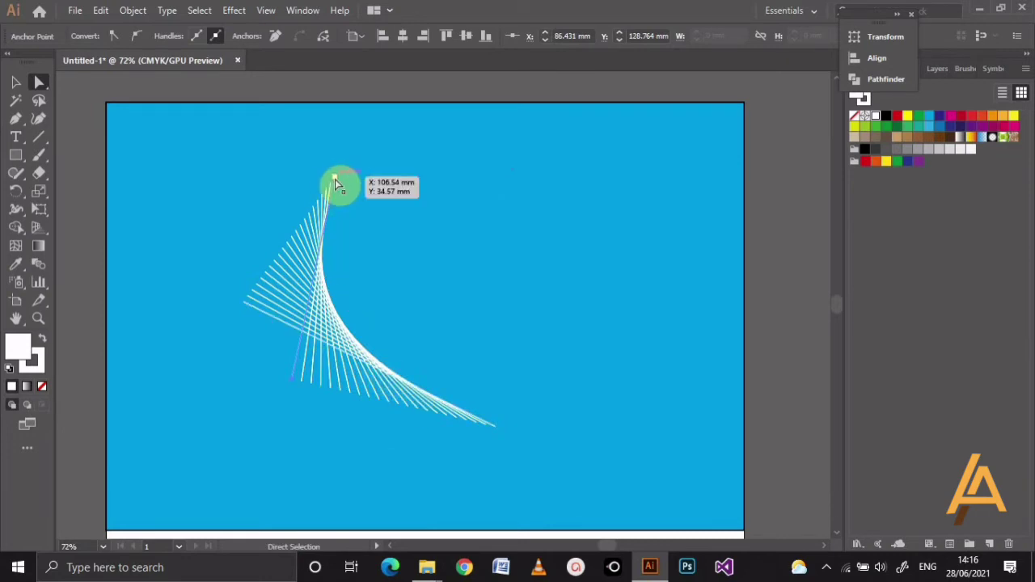
- Refine the top and lower anchors, then move the curved blend further left
click(374, 212)
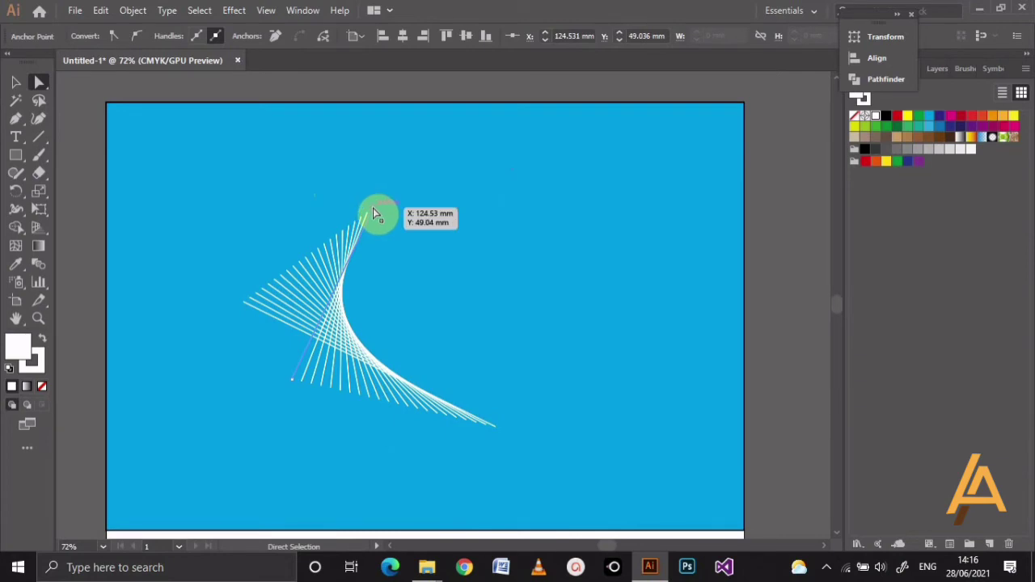
drag(372, 212, 426, 186)
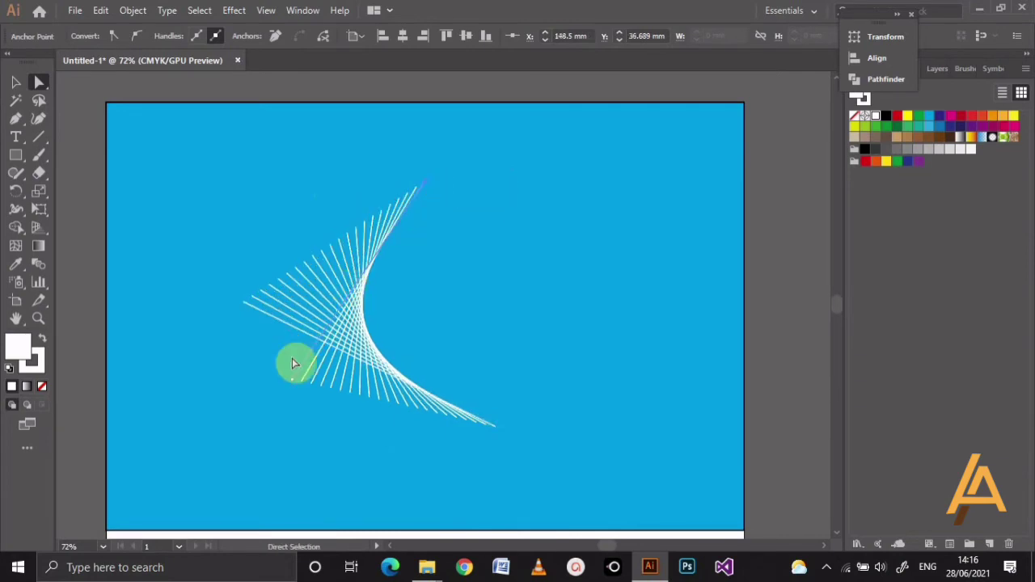
drag(292, 378, 262, 409)
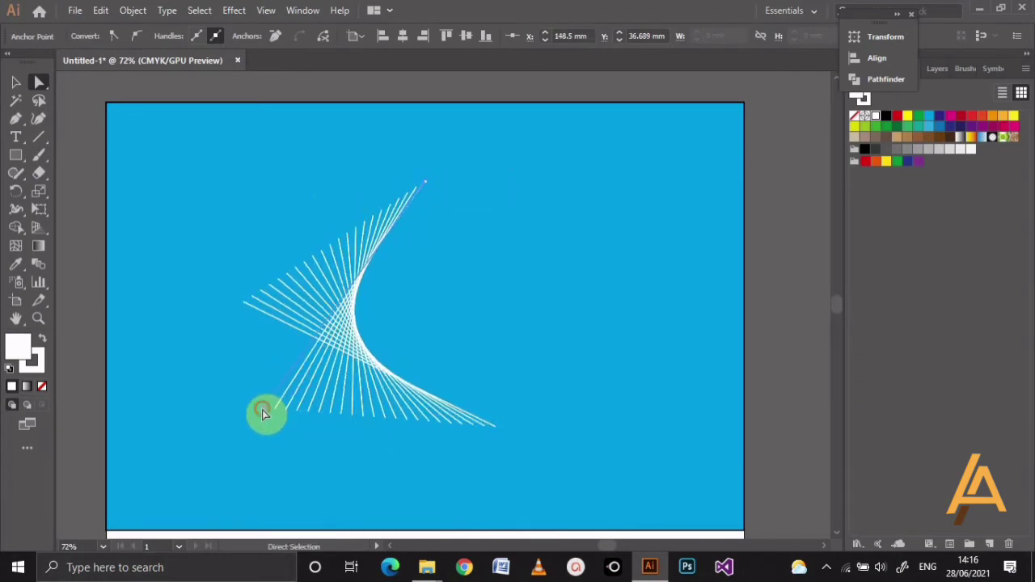
click(16, 82)
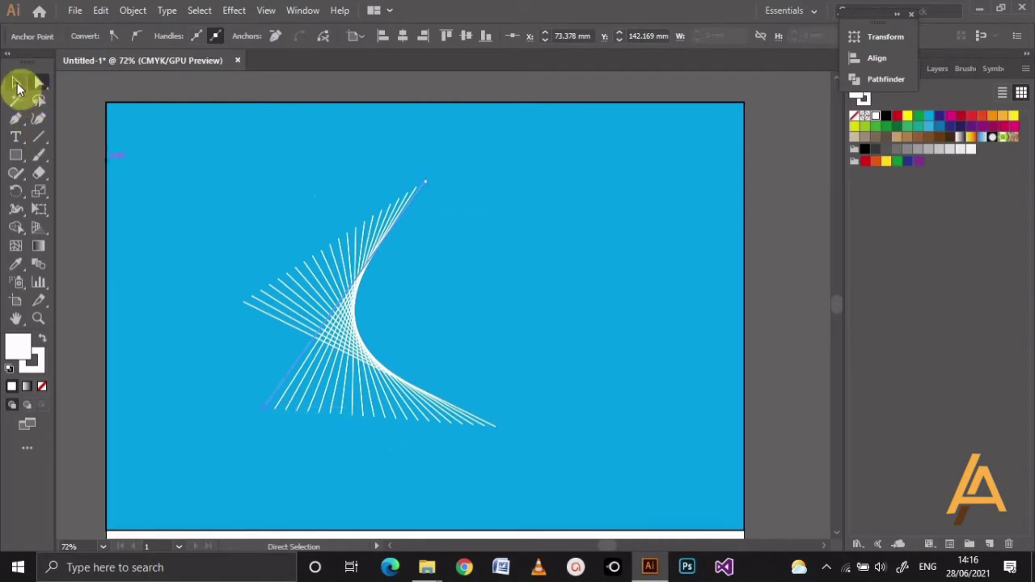
drag(321, 312, 262, 300)
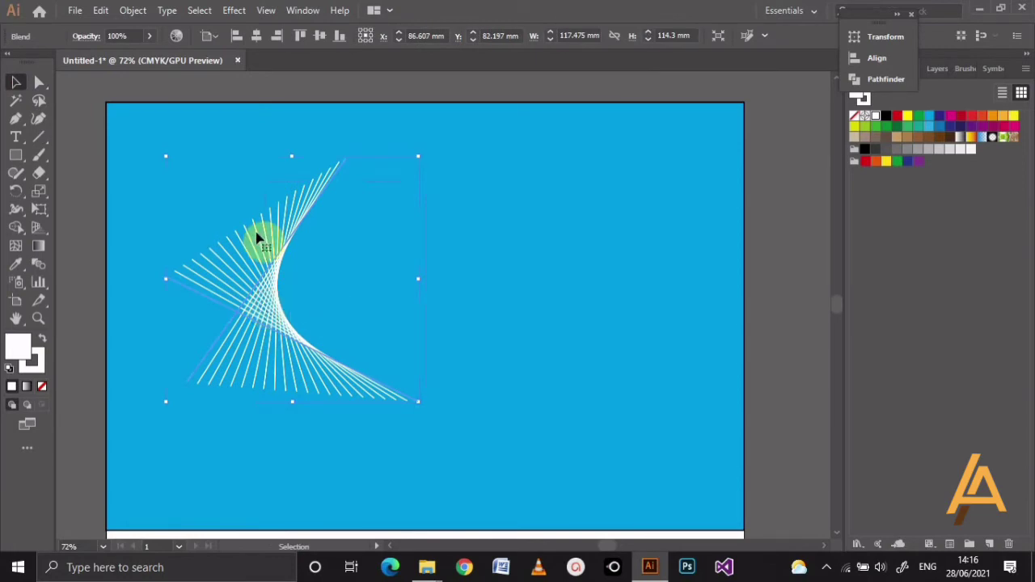
- Draw a five-point star (radii 40.2 mm and 20.1 mm) right of the wave with no fill
click(21, 161)
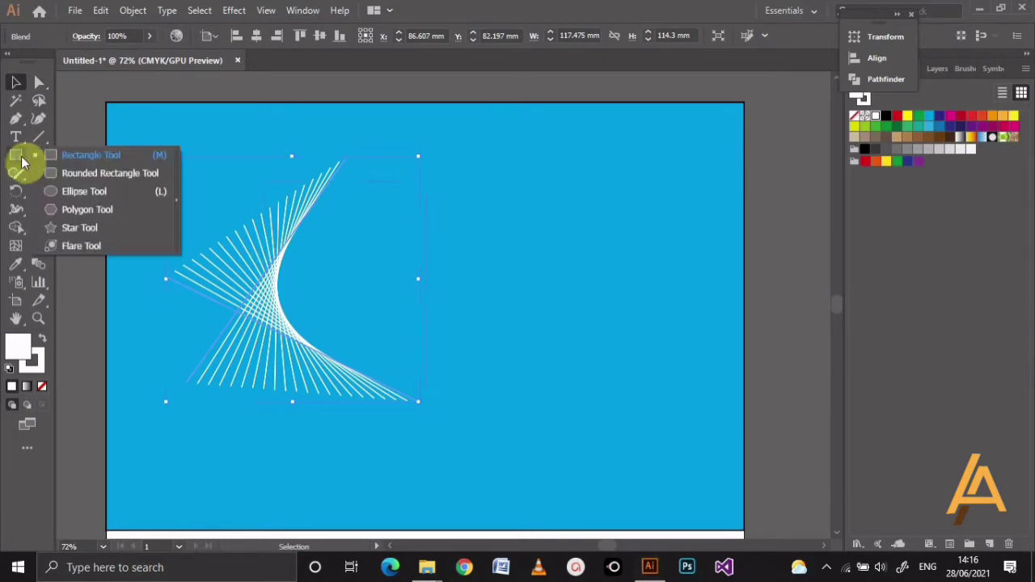
click(79, 227)
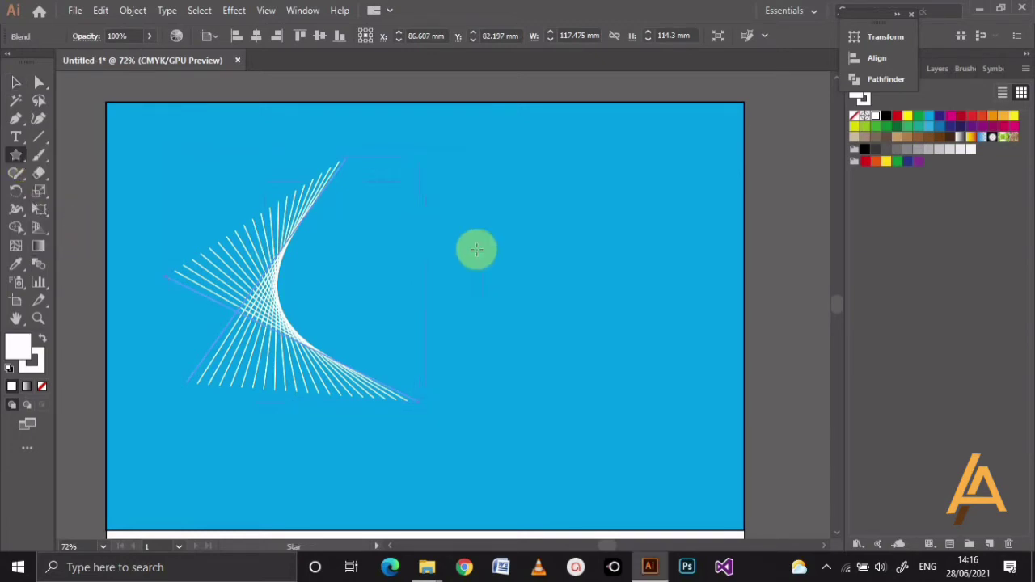
drag(534, 250, 588, 316)
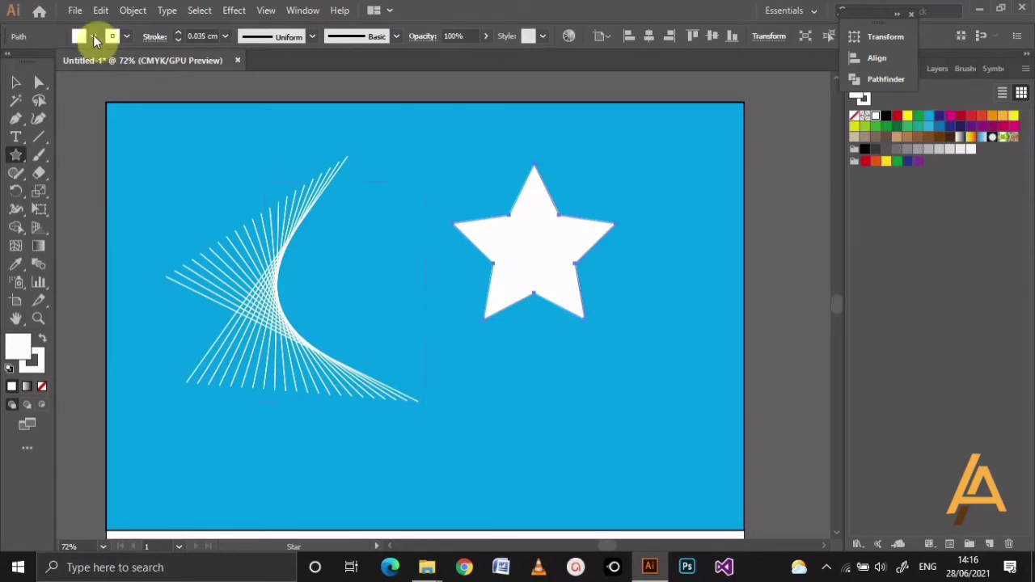
click(93, 36)
click(8, 62)
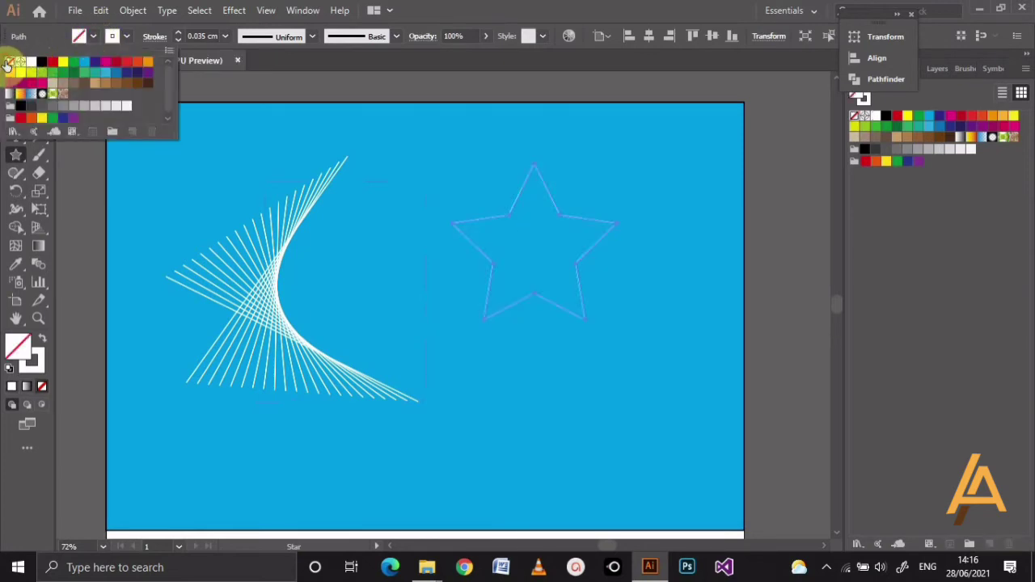
click(398, 144)
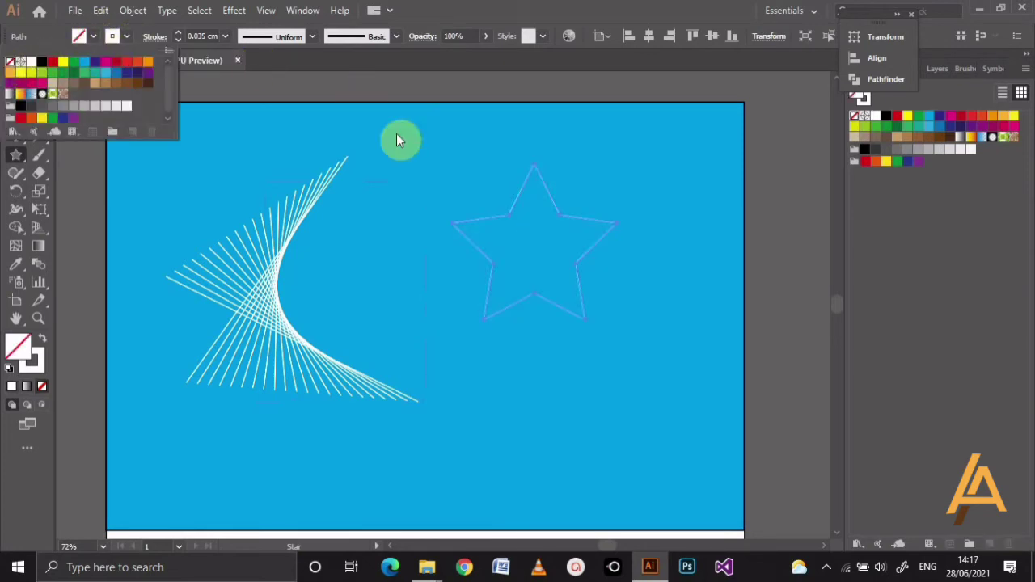
click(402, 148)
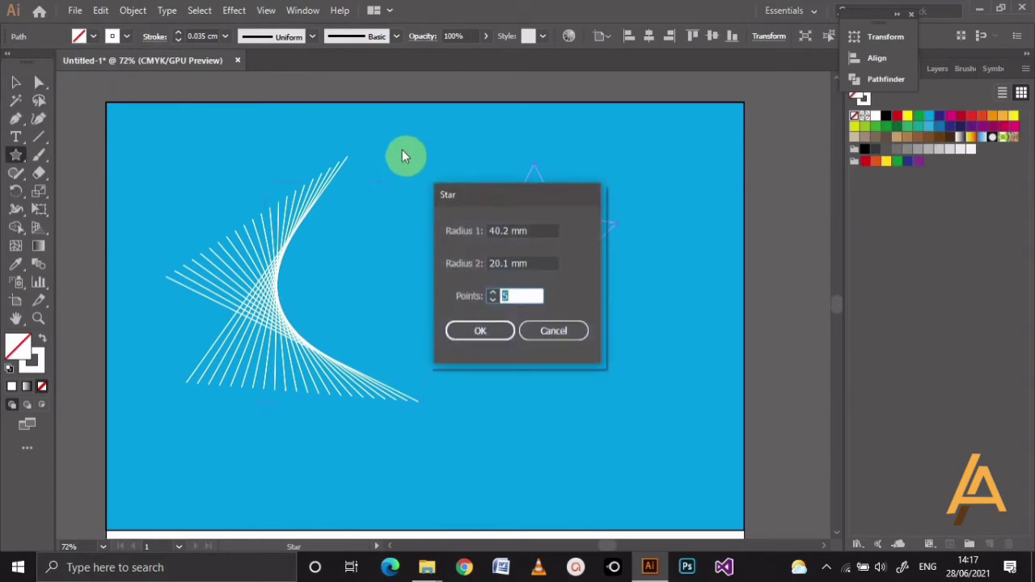
click(543, 332)
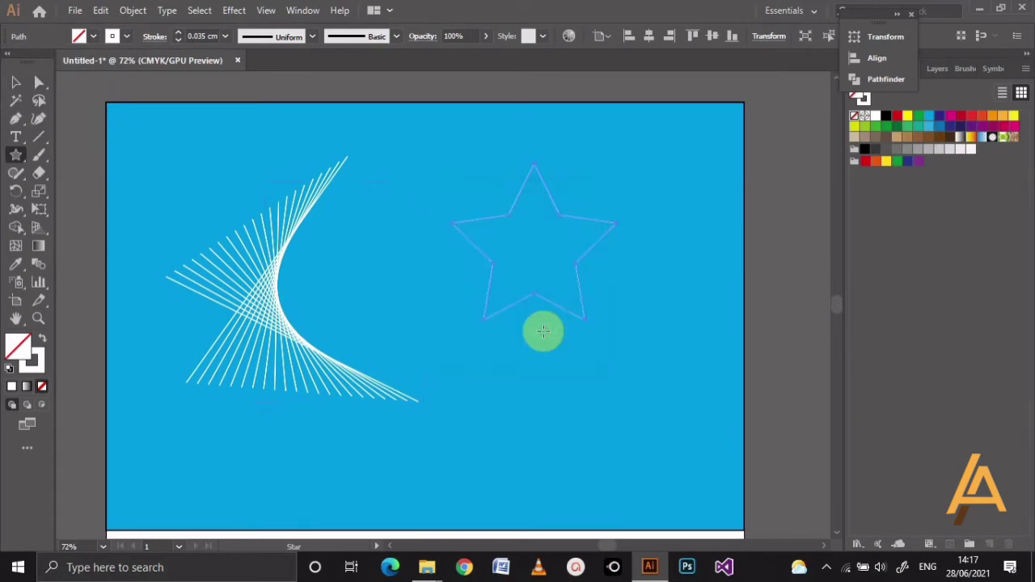
- Open Effect > Distort & Transform > Transform for the star
click(234, 11)
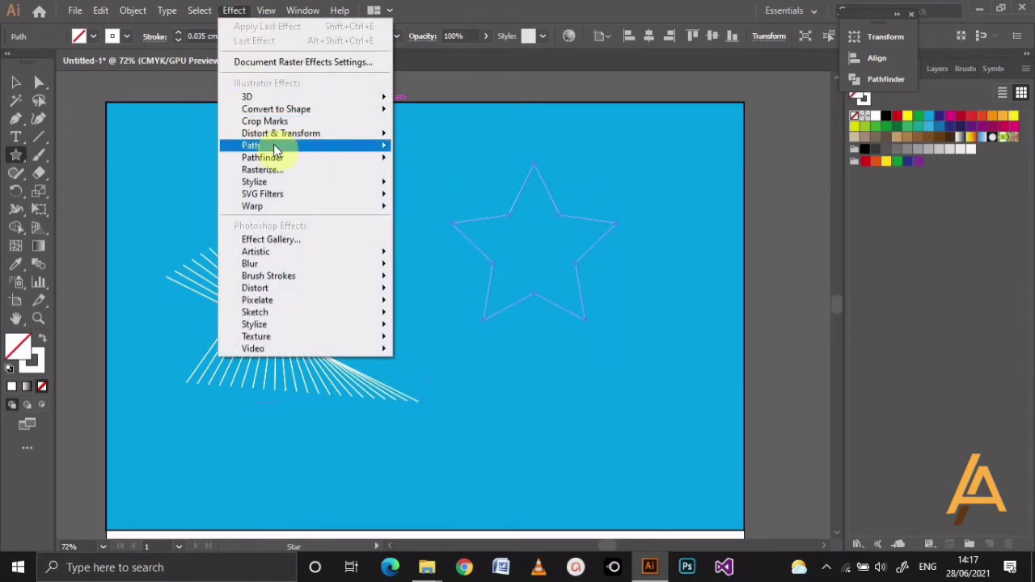
mouse_move(280, 133)
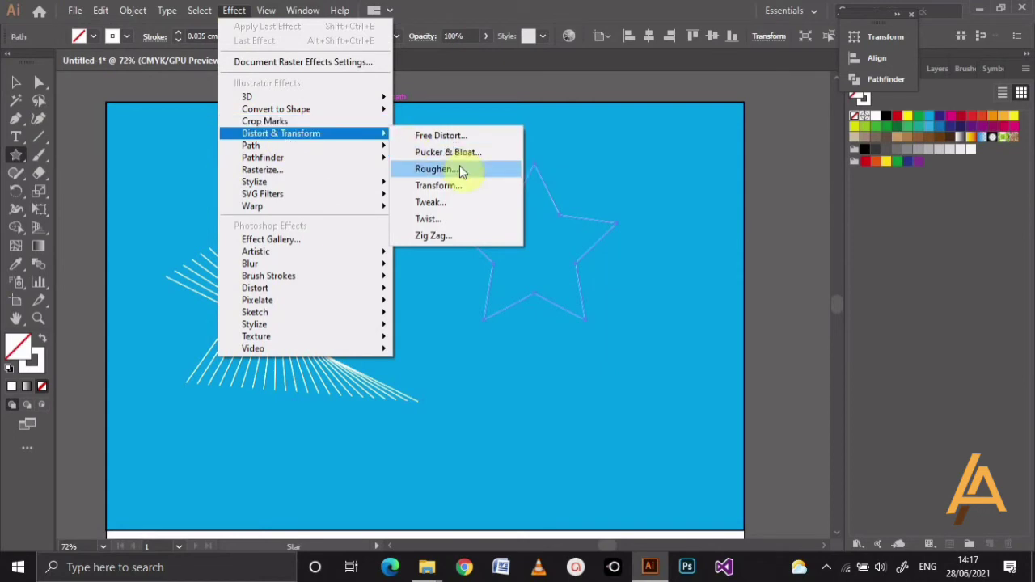
click(435, 187)
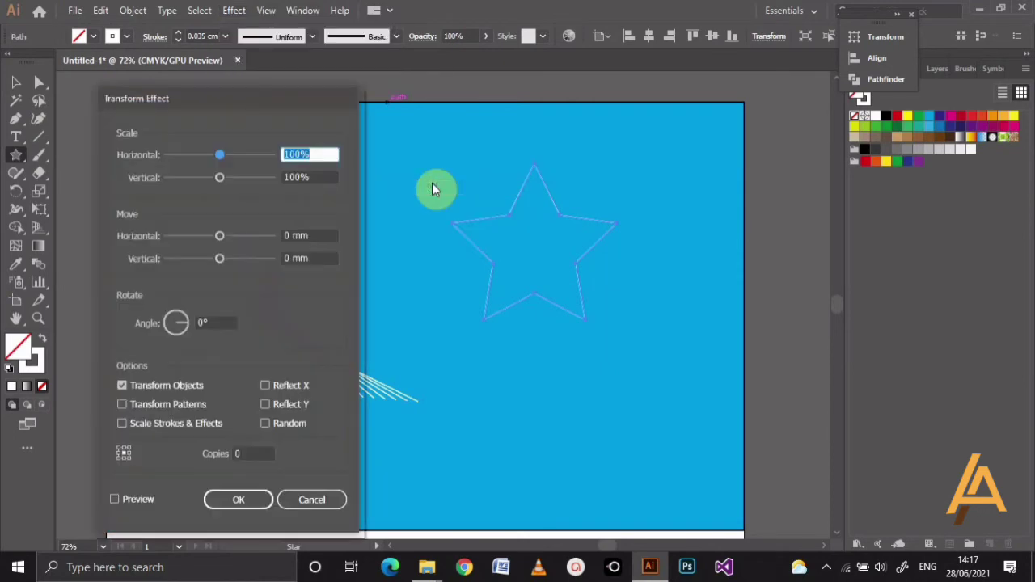
- Enter 90% horizontal and vertical scale, a 5° angle and 25 copies
mouse_move(310, 104)
mouse_down()
mouse_move(317, 99)
mouse_move(285, 111)
mouse_up()
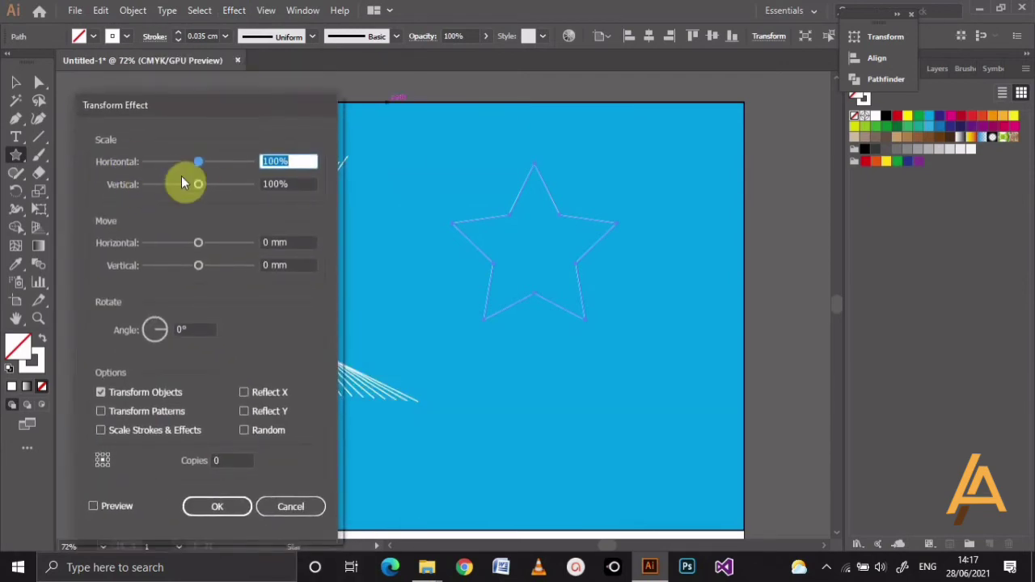
click(294, 160)
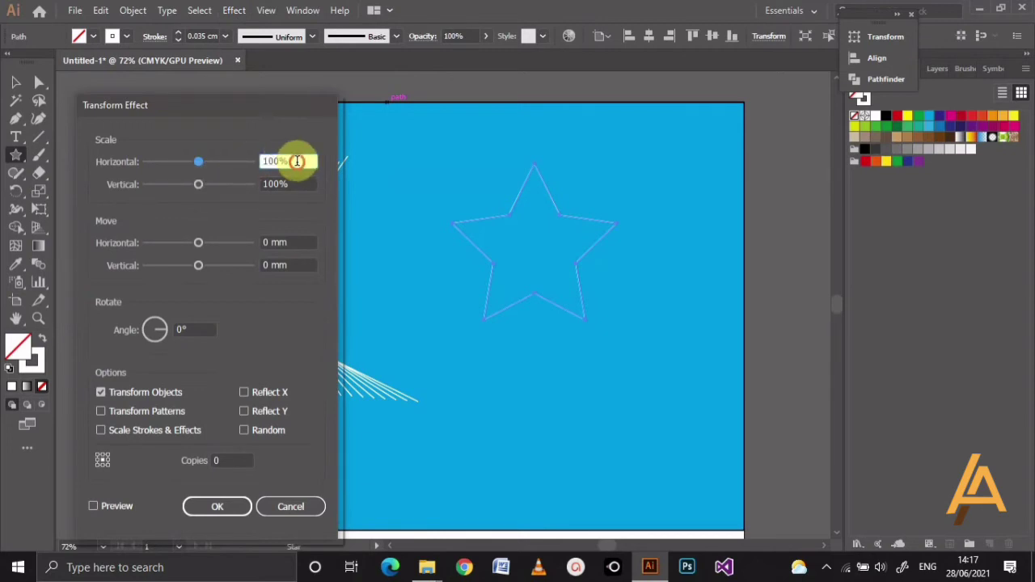
drag(297, 161, 266, 162)
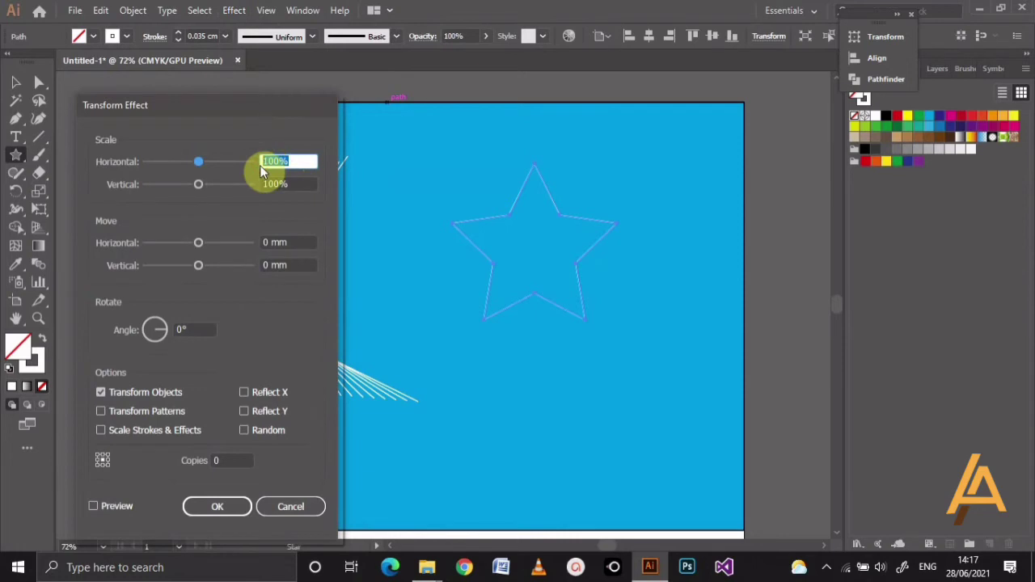
text(90)
click(273, 185)
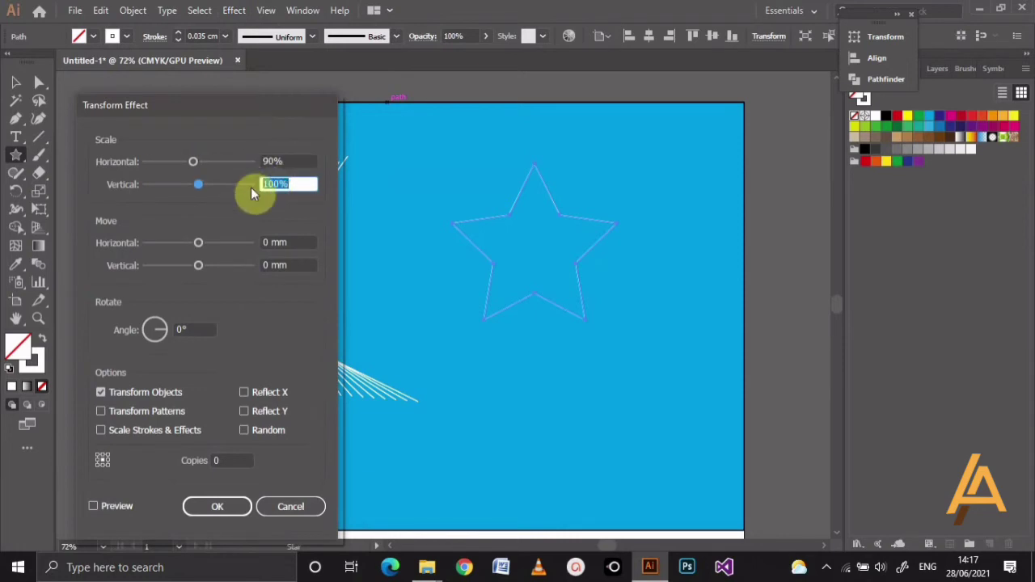
text(90)
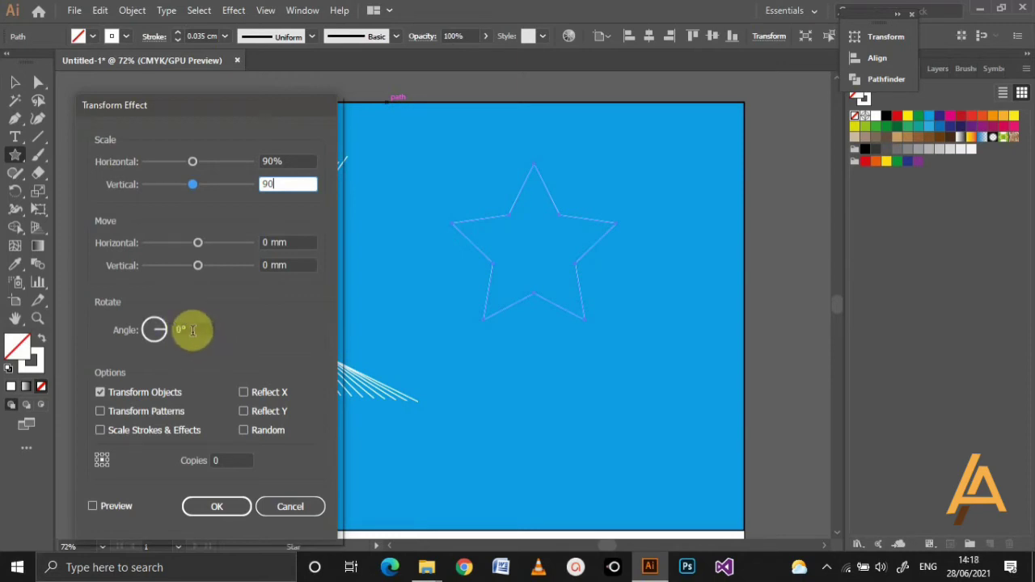
click(172, 329)
text(5)
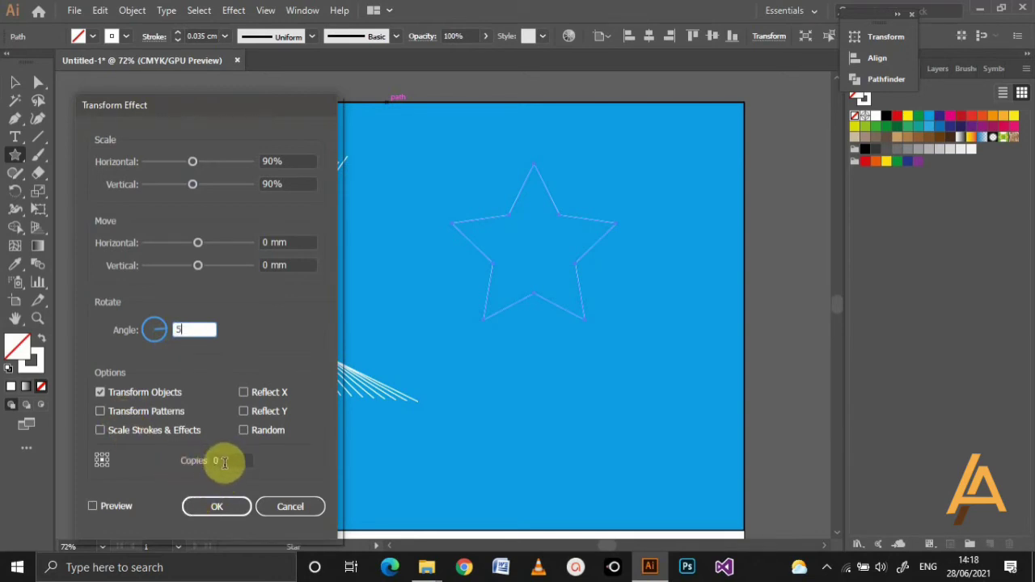
click(224, 462)
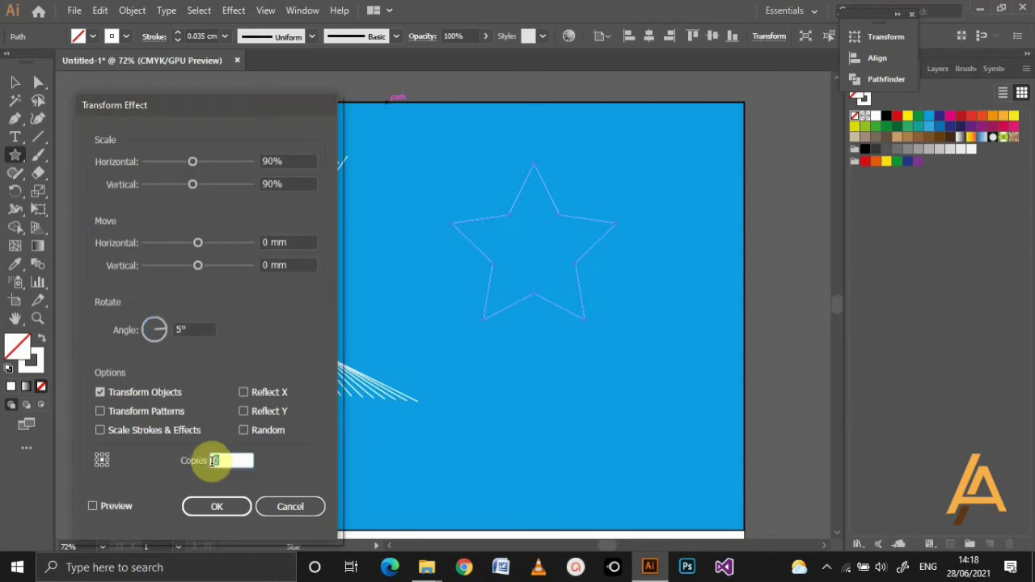
text(25)
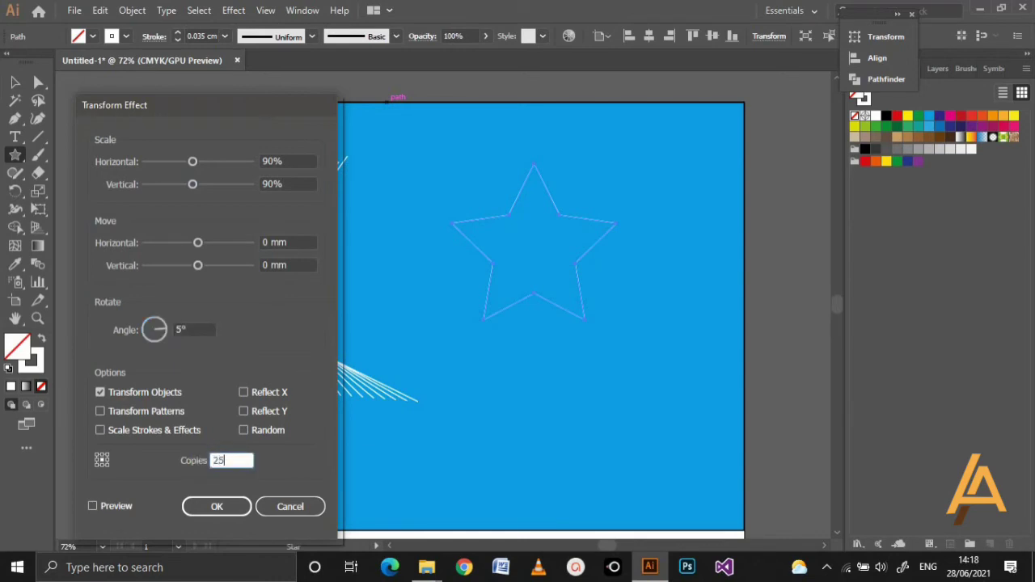
- Turn on Preview, then retype the Copies count and step it with the arrow keys
click(92, 504)
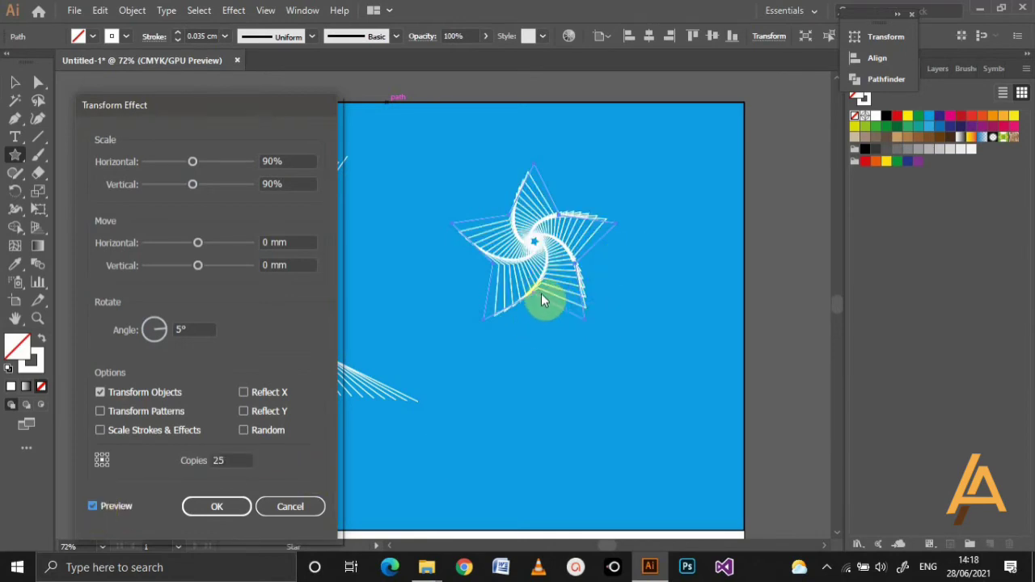
double_click(232, 460)
key(BackSpace)
text(27)
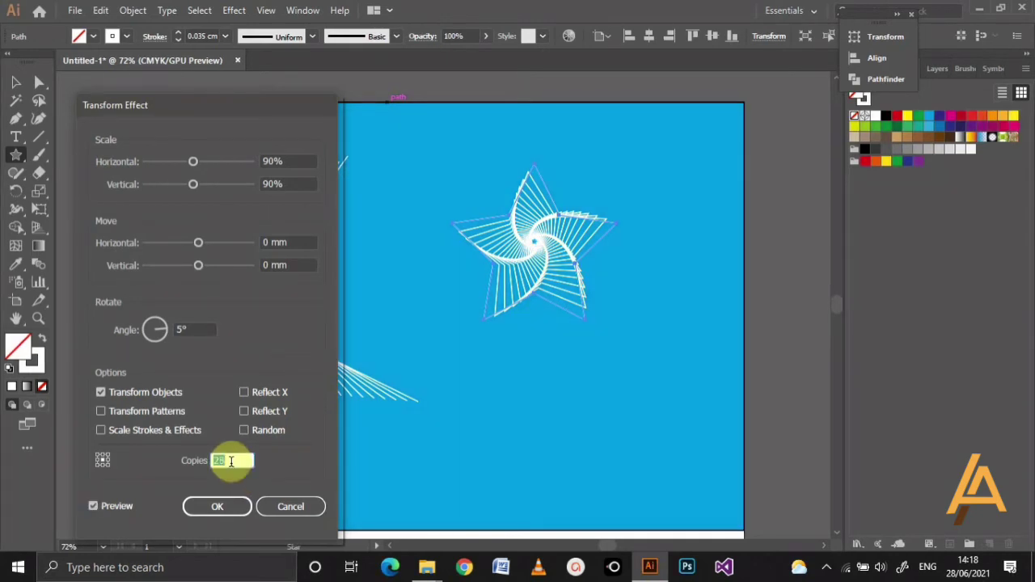
text(18)
key(Down)
key(Down)
key(Down)
key(Down)
key(Down)
key(Down)
key(Down)
key(Down)
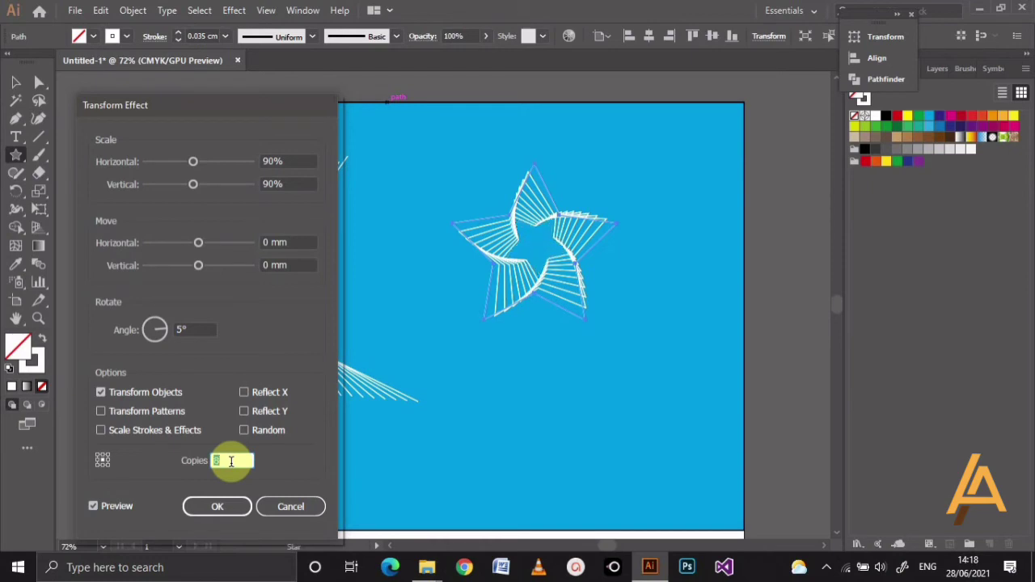
key(Down)
key(Down)
key(Down)
key(Down)
key(Down)
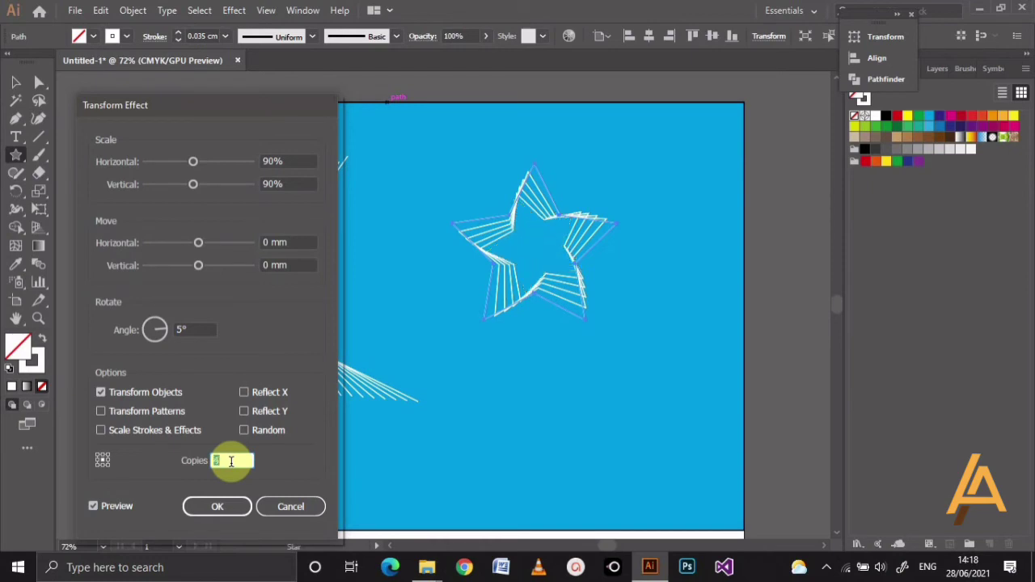
key(Up)
key(Up)
key(Up)
key(Up)
key(Up)
key(Up)
key(Up)
key(Up)
key(Up)
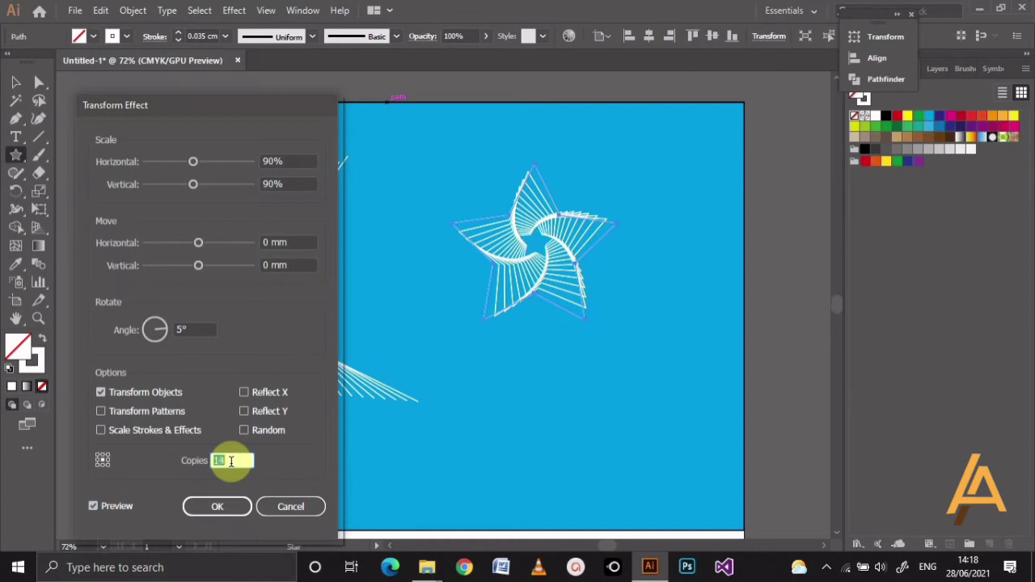
key(Up)
key(Up)
key(Up)
key(Up)
key(Up)
key(Up)
- Apply the Transform spiral to the star, then scale it up and shift it left
click(217, 505)
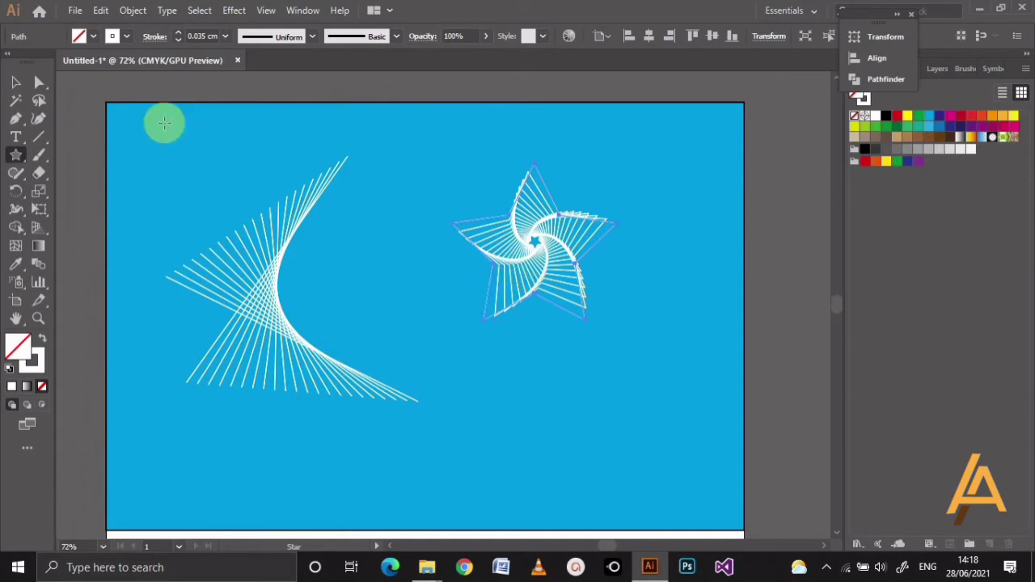
click(18, 85)
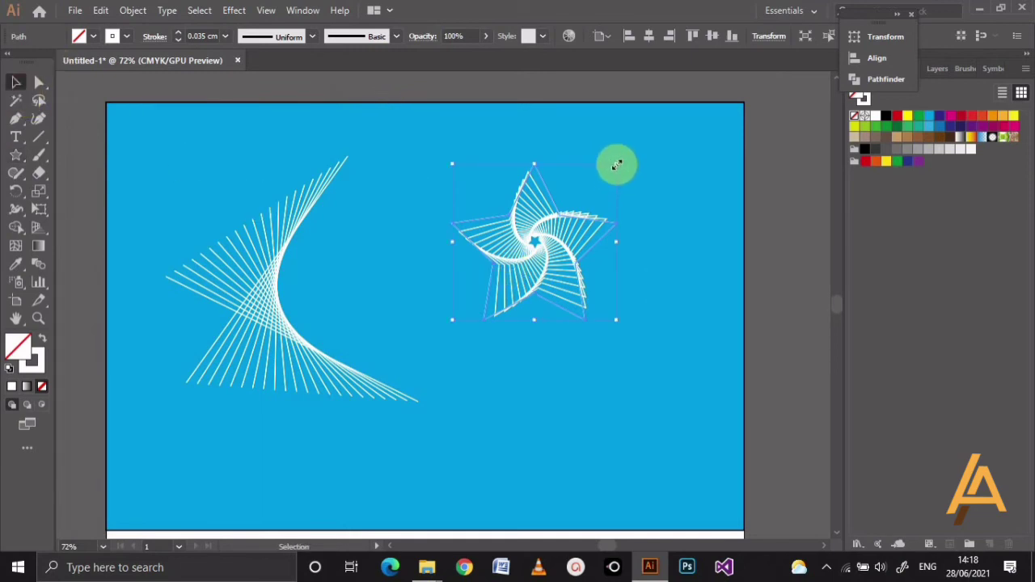
drag(616, 165, 642, 137)
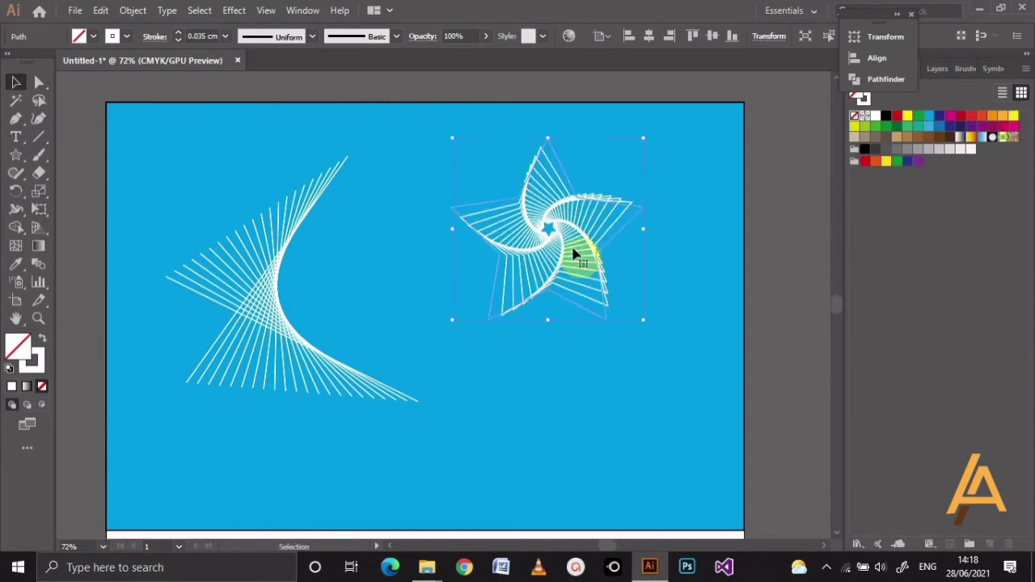
drag(530, 297, 469, 304)
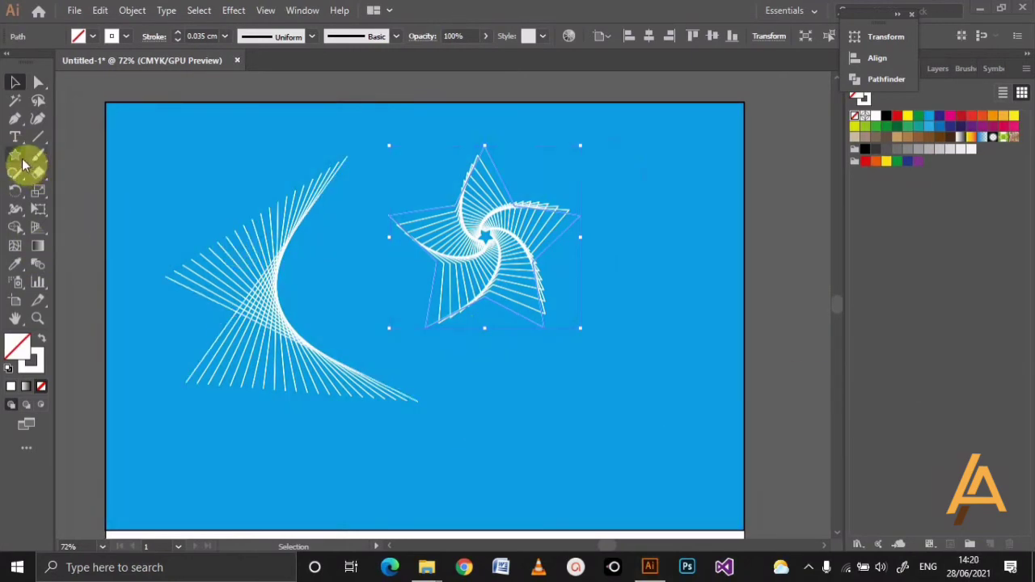
- Draw a small unfilled rectangle below the spiral star with the Rectangle tool
drag(23, 165, 71, 231)
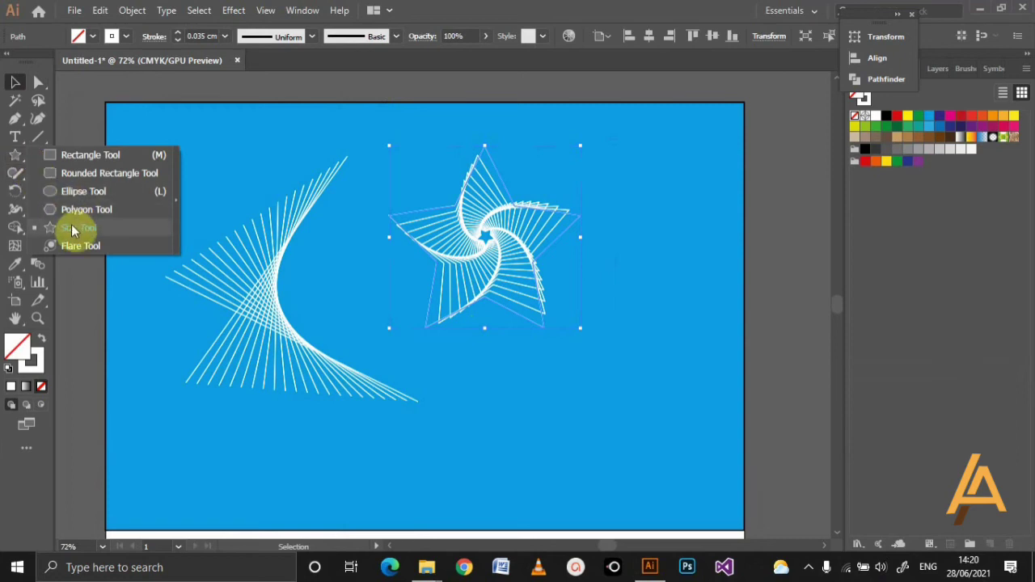
drag(71, 230, 107, 152)
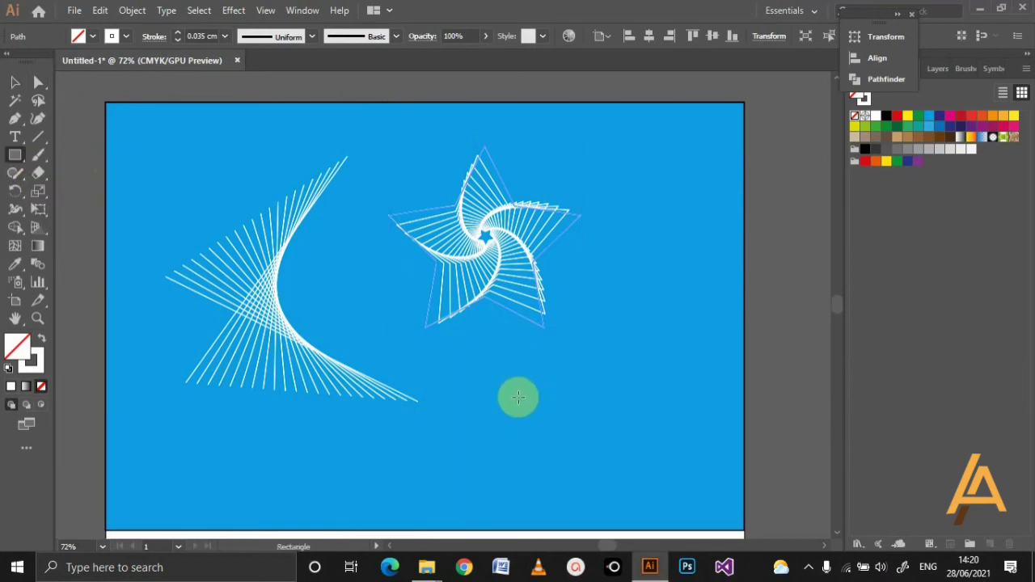
drag(518, 397, 612, 443)
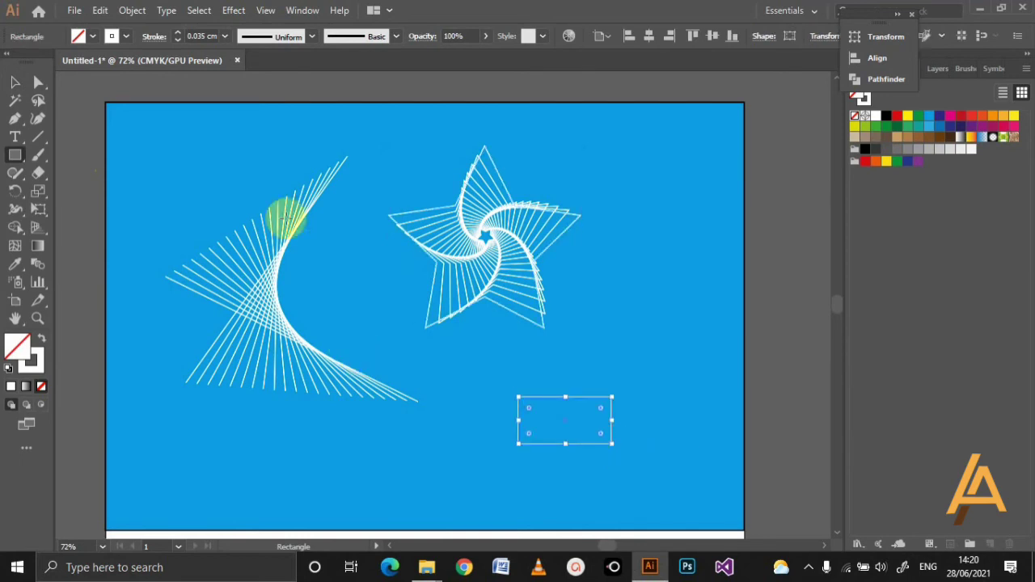
click(242, 10)
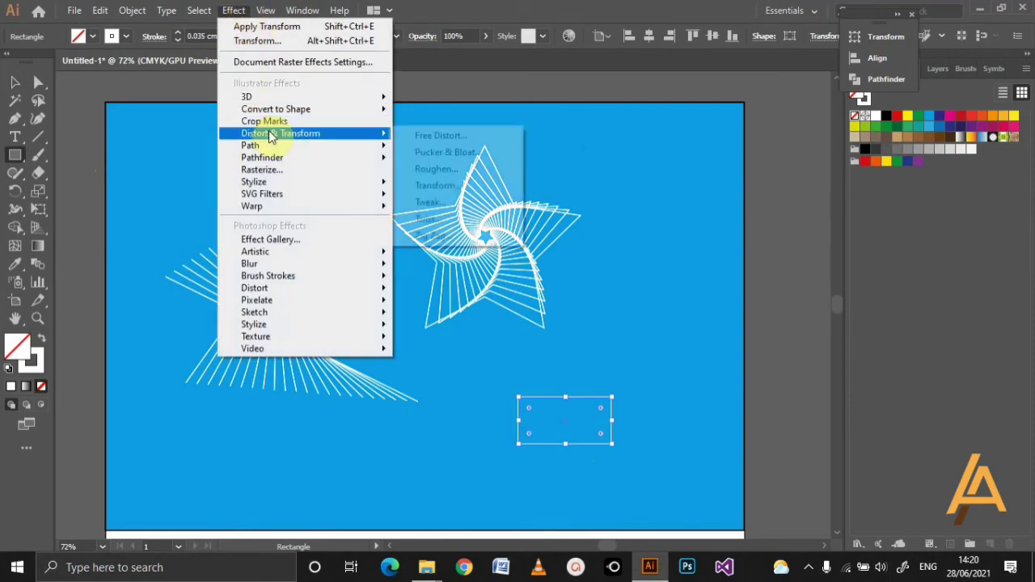
mouse_move(281, 134)
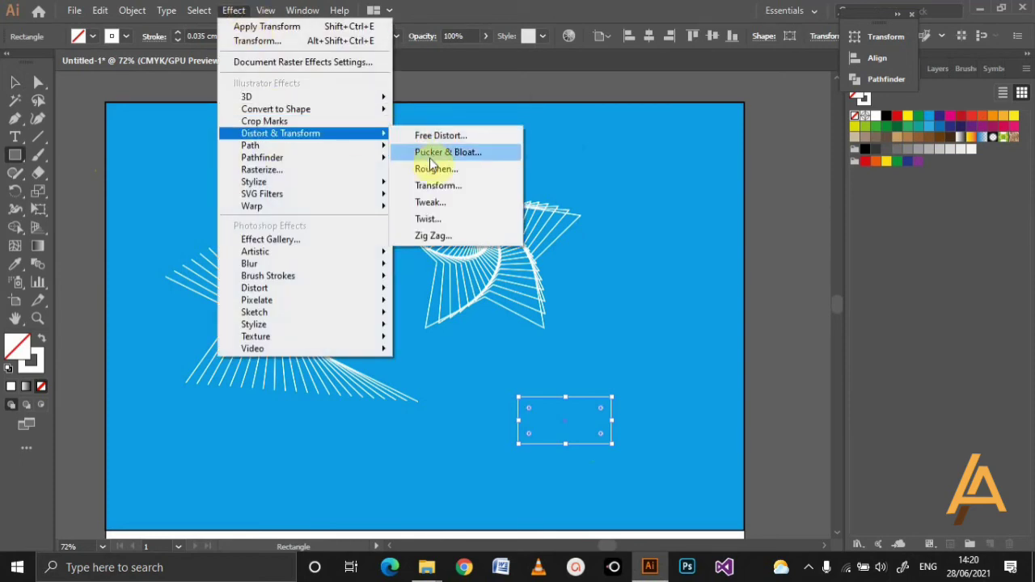
- In the rectangle's Transform effect, set scale to 90% horizontal and 90% vertical with Preview on
click(440, 187)
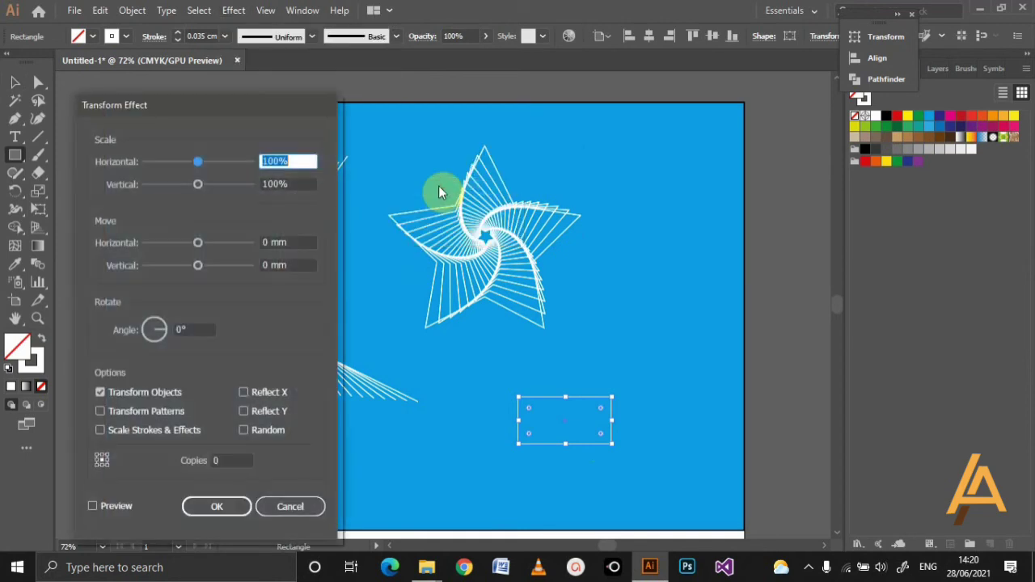
click(299, 164)
text(9)
text(0)
key(Tab)
text(9)
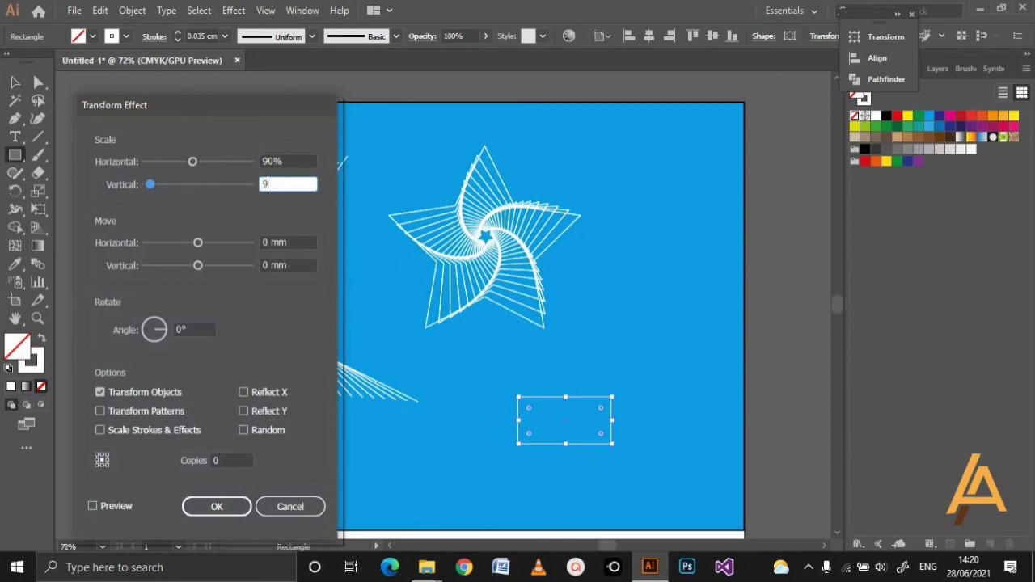
text(0)
click(91, 506)
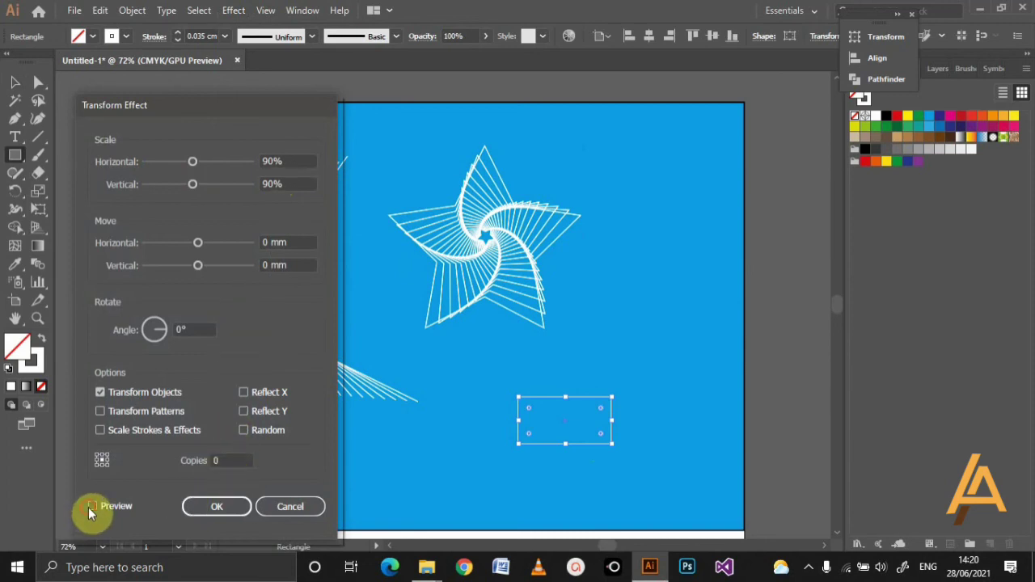
- Raise the number of copies to build nested shrinking rectangles
click(224, 460)
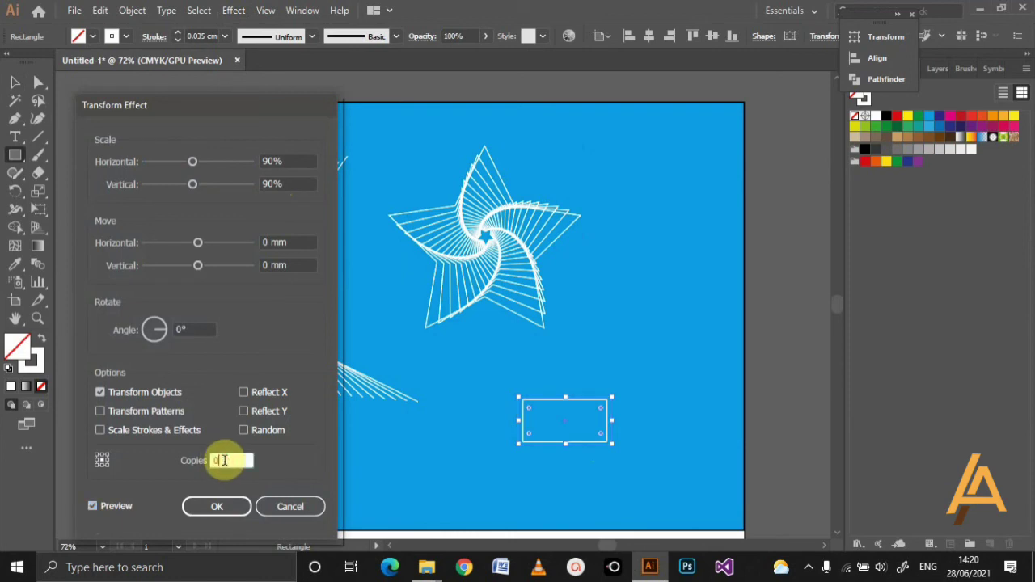
key(Up)
key(Up)
key(Up)
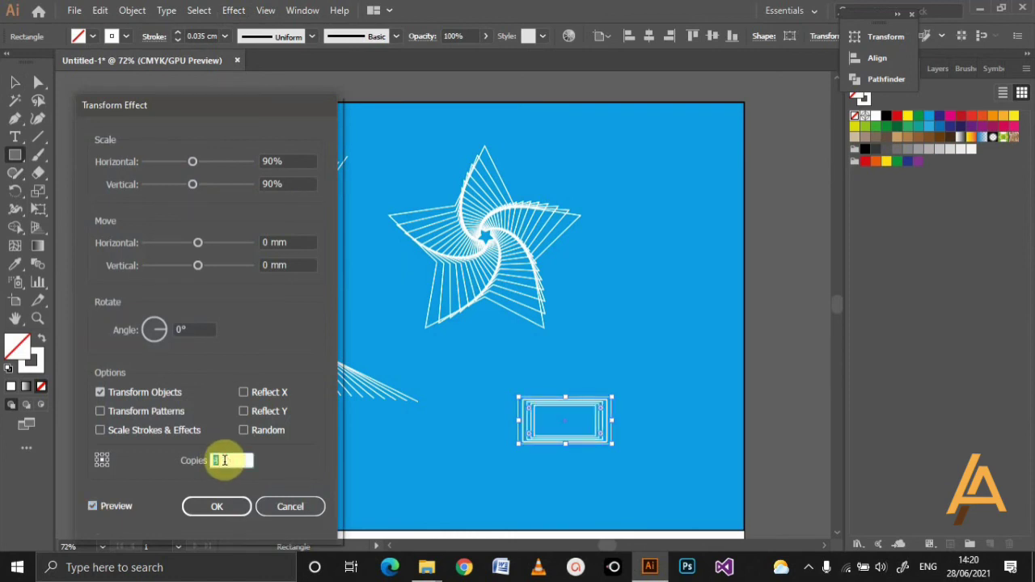
key(Up)
key(Up)
key(Up)
key(Up)
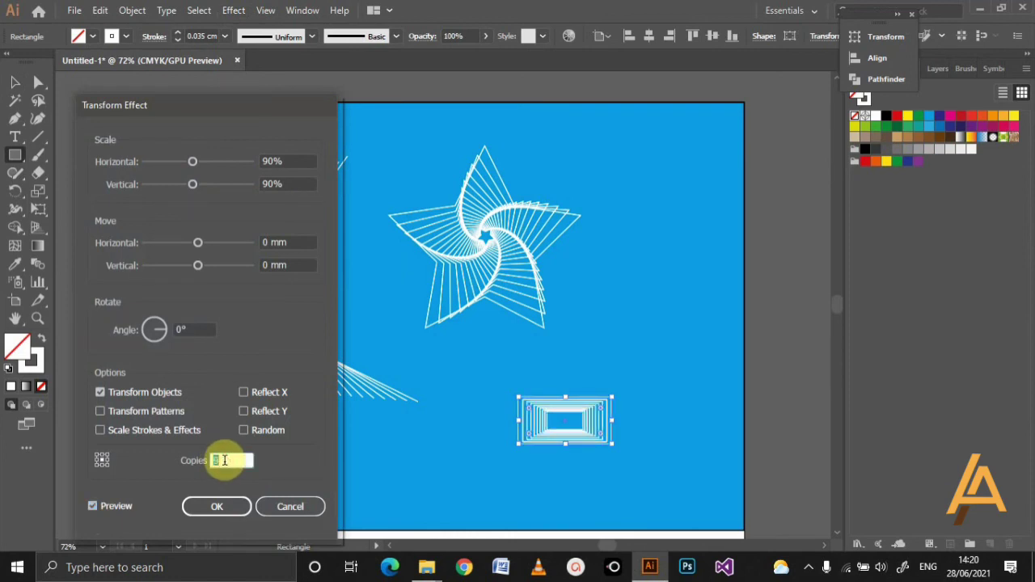
key(Up)
key(Up)
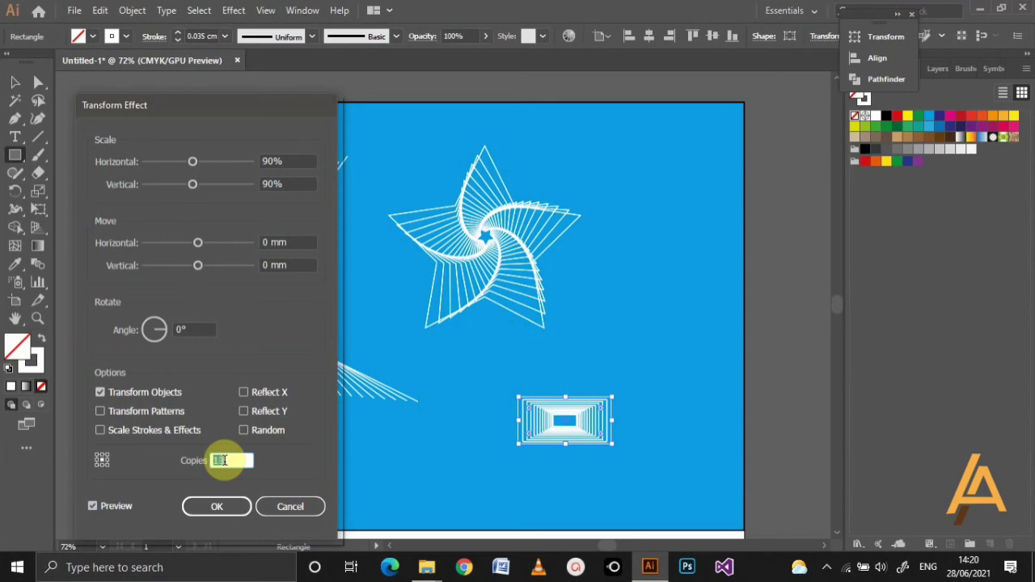
key(Up)
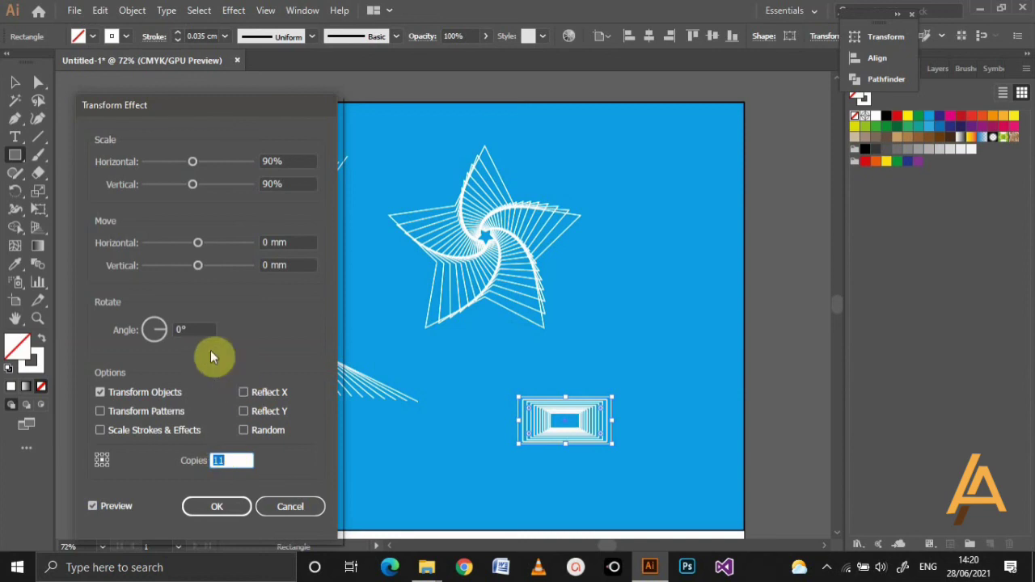
- Set the copies' rotation angle to 21° with 16 copies and apply the effect
click(194, 329)
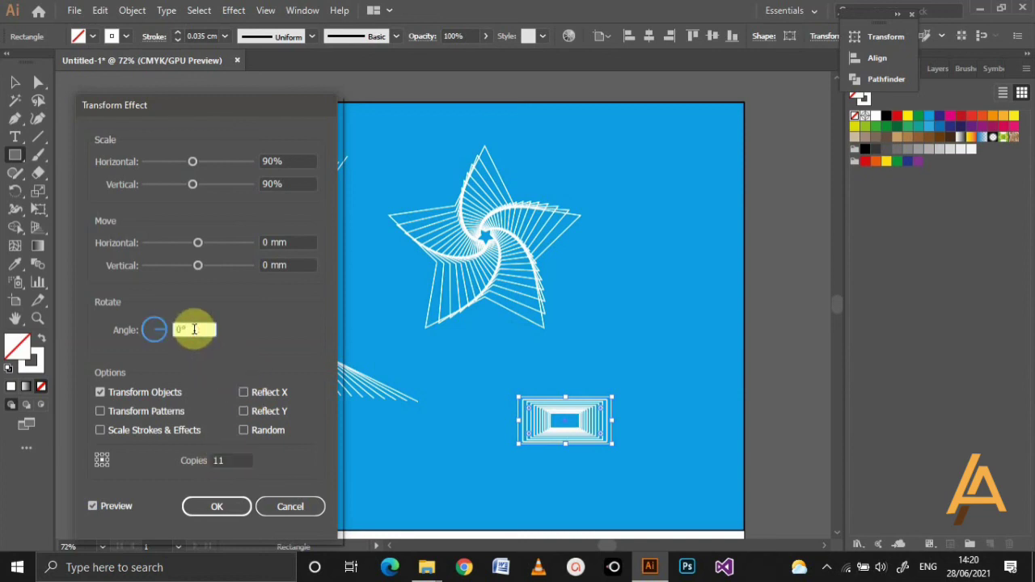
key(Up)
key(Up)
key(Up)
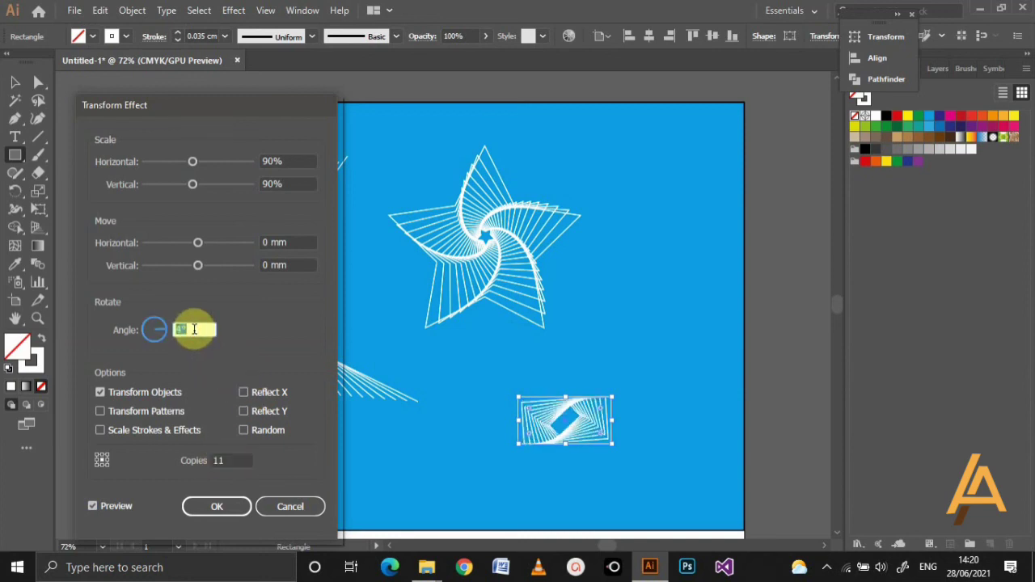
key(Up)
key(Up)
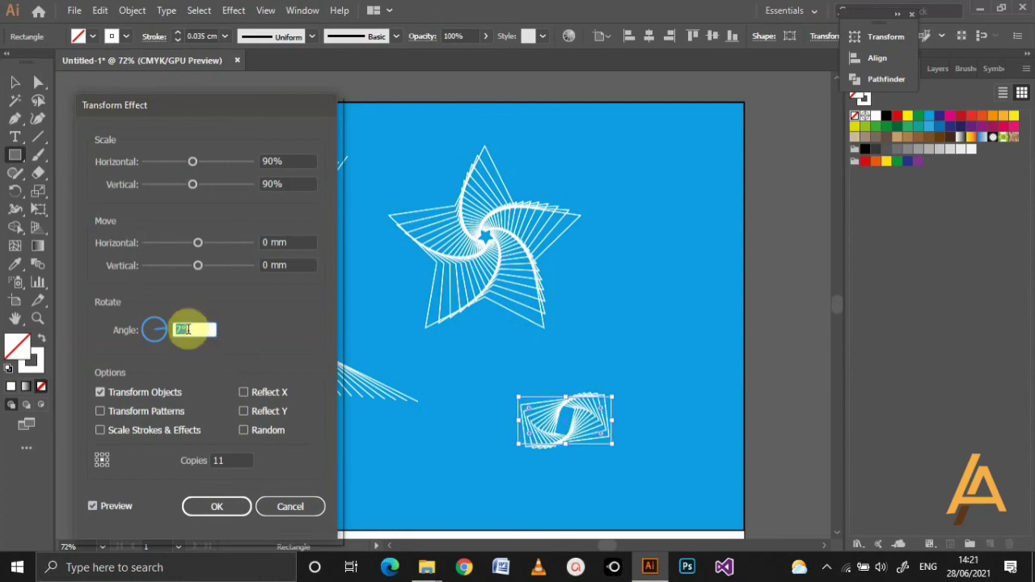
key(Up)
key(Up)
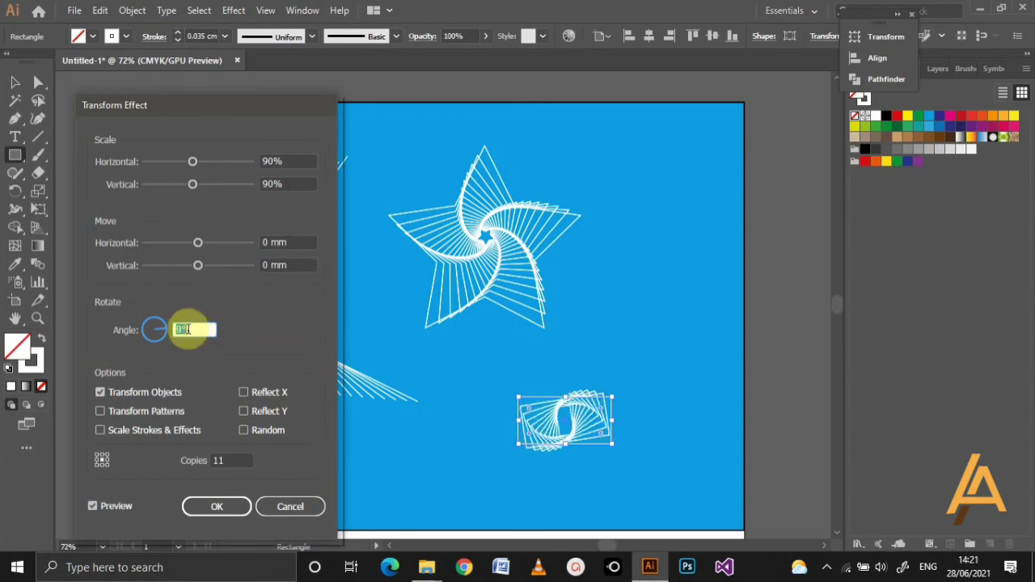
key(Up)
key(Up)
key(Up)
key(Up)
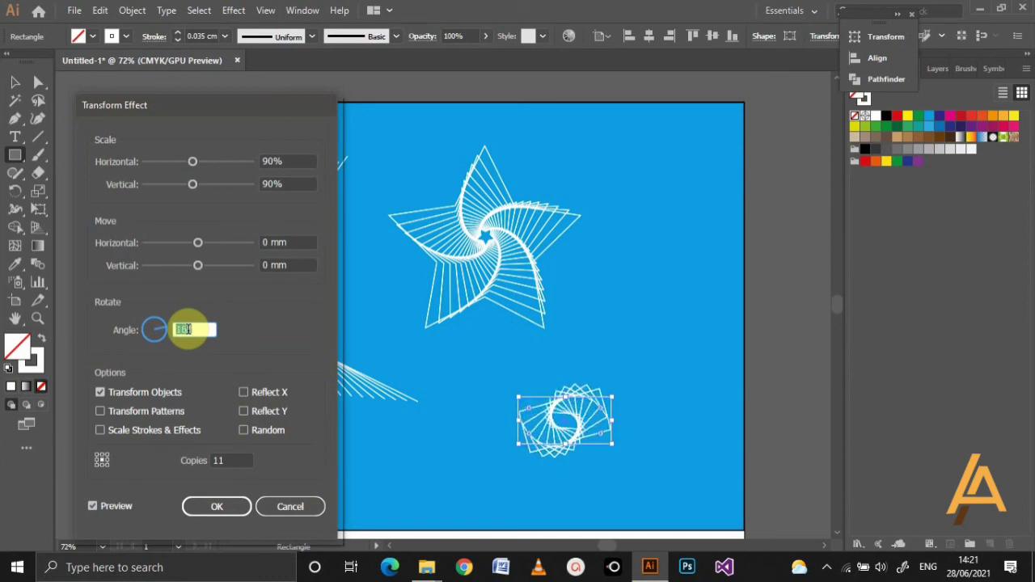
key(Up)
key(Up)
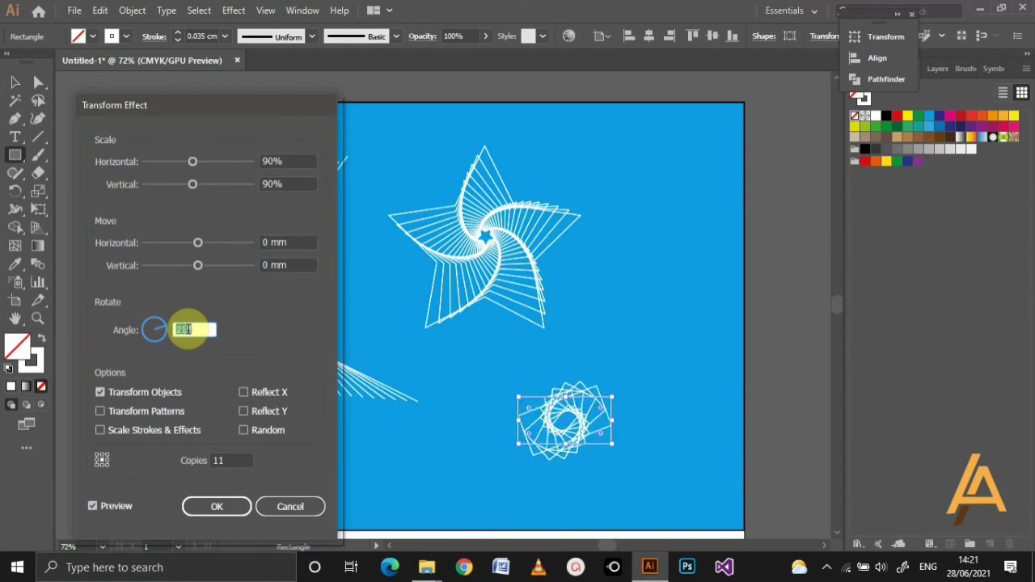
key(Up)
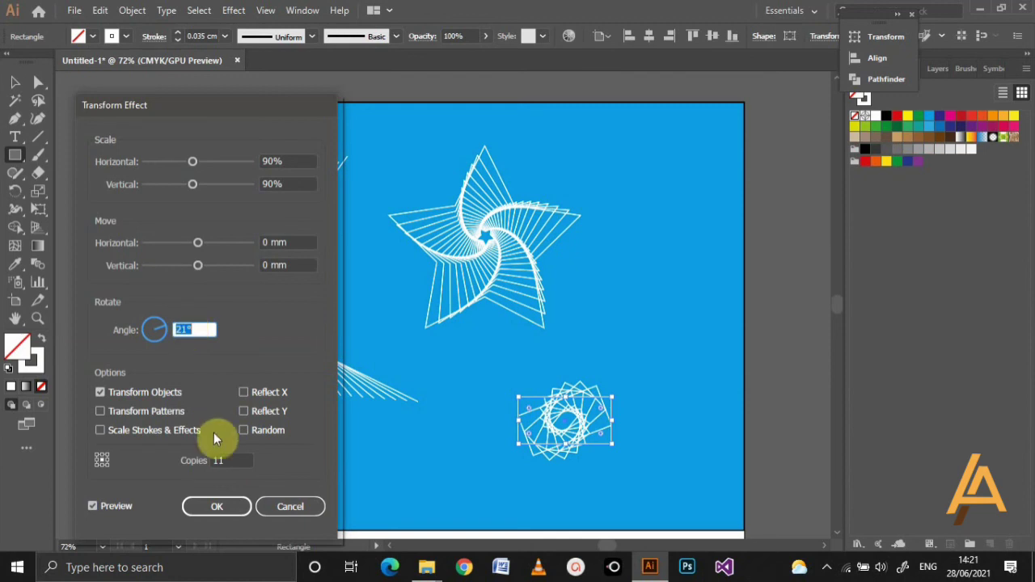
click(231, 460)
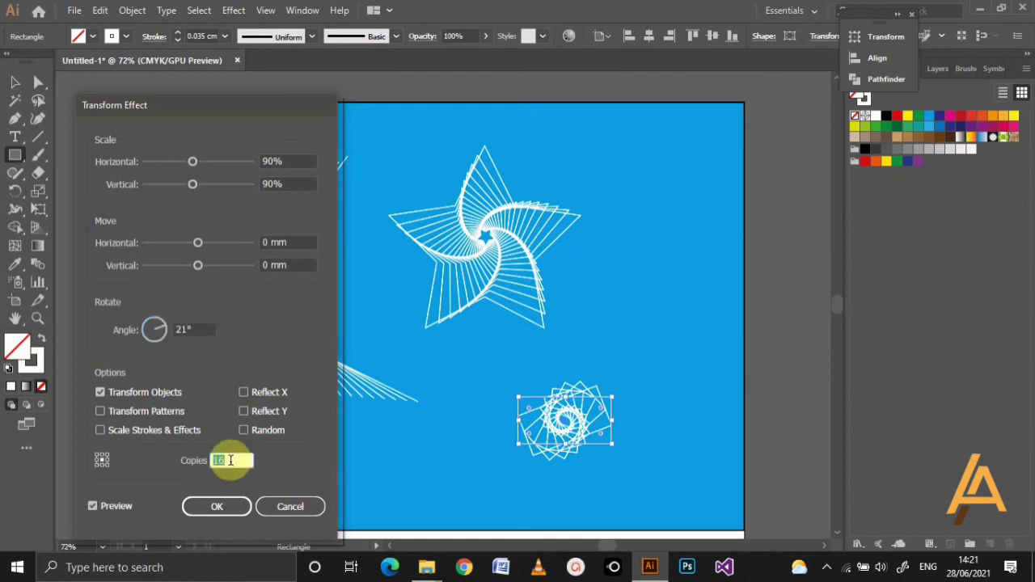
click(209, 508)
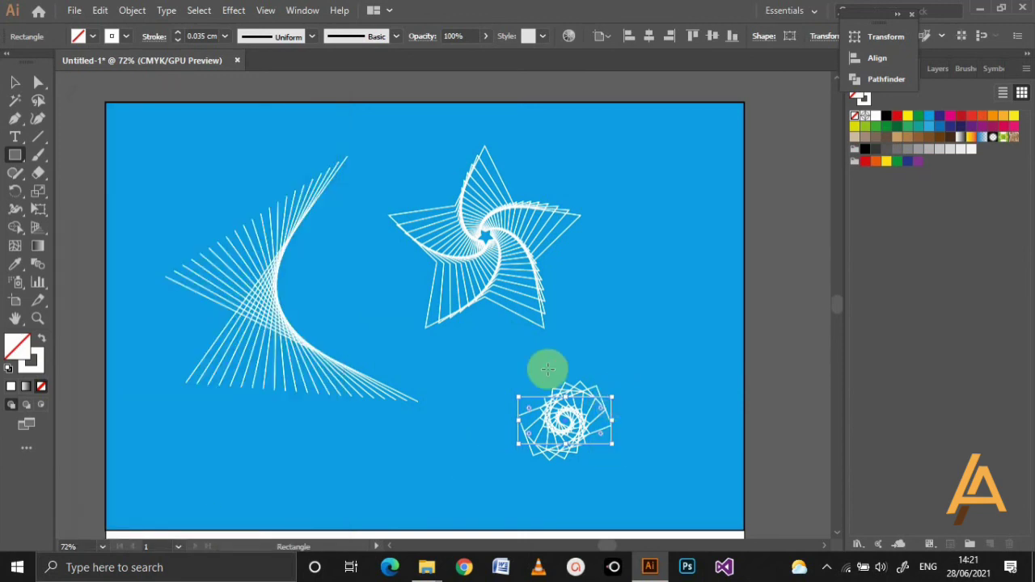
- Enlarge the rectangle spiral to about 66 × 33 mm and nudge it left beneath the star
click(14, 85)
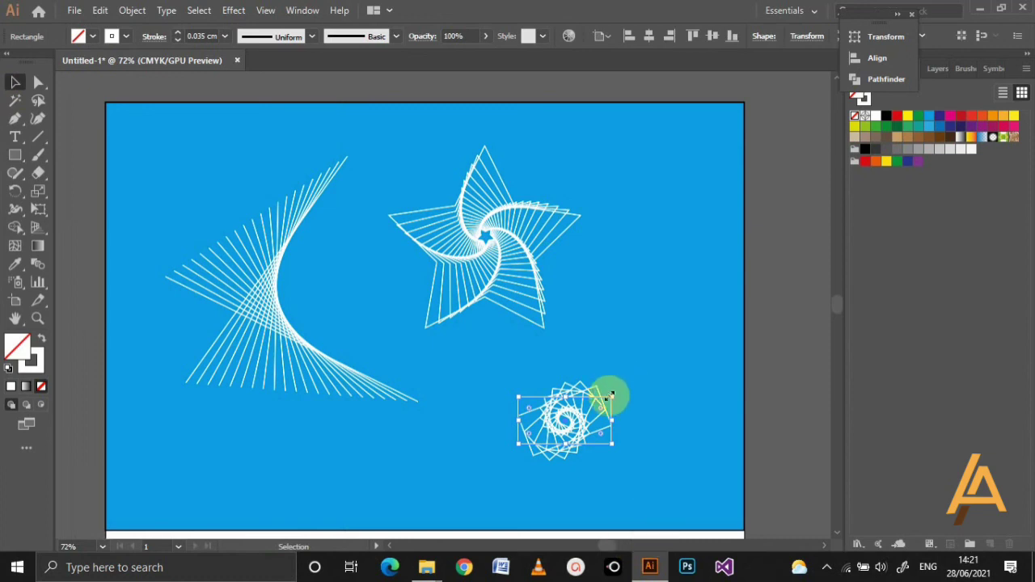
drag(612, 396, 663, 328)
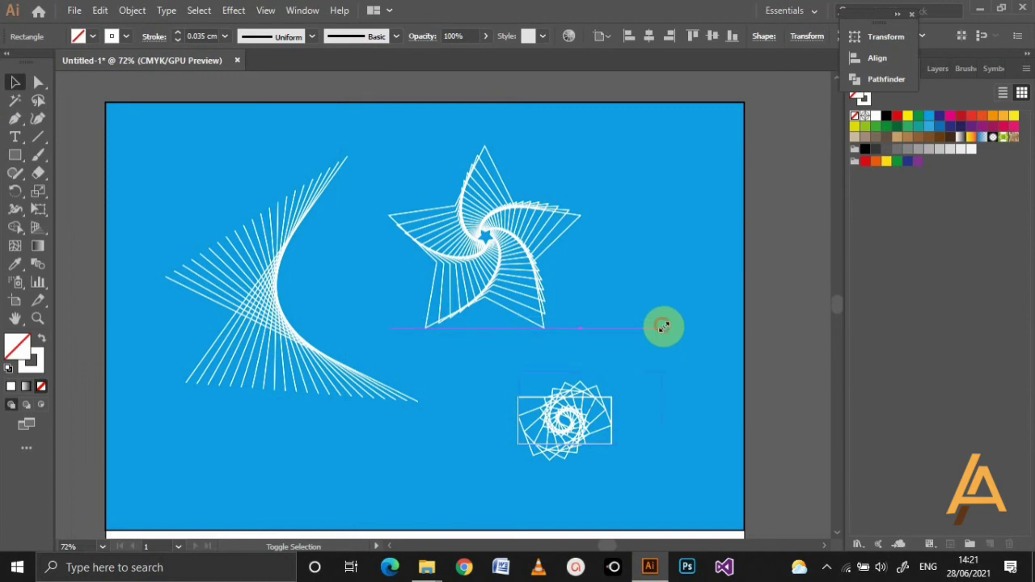
drag(594, 416, 570, 416)
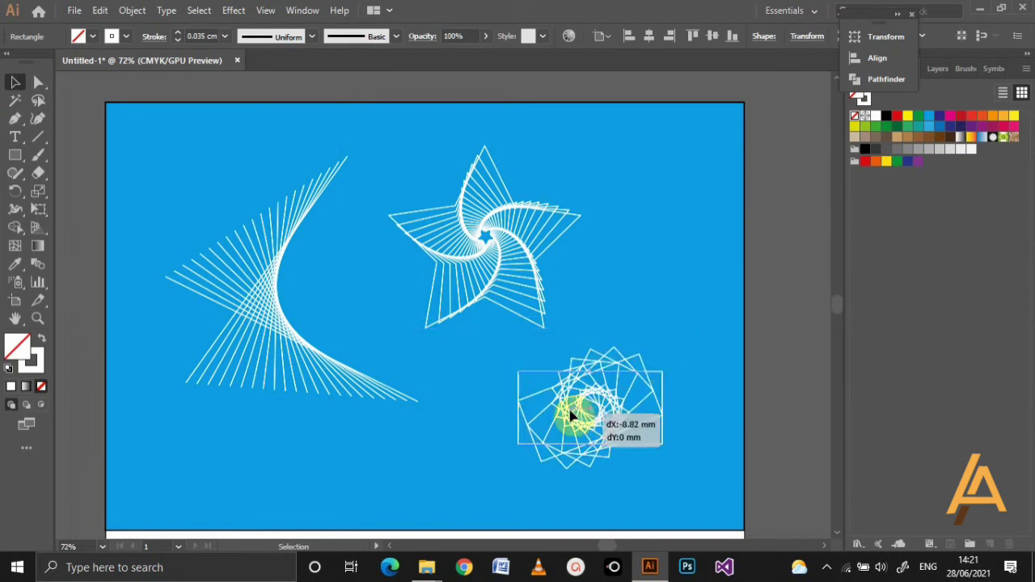
click(663, 296)
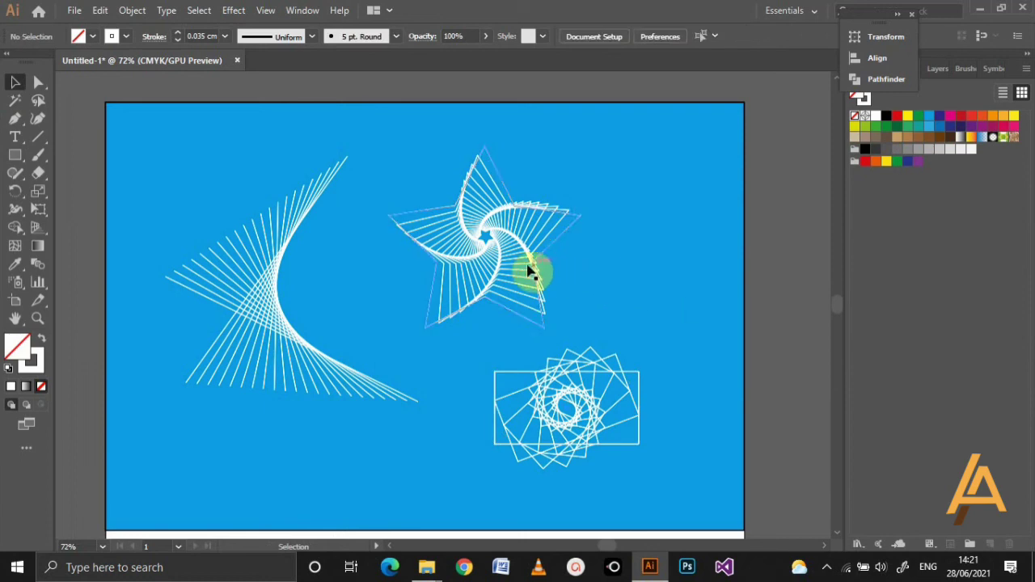
- Line up the wave on the left, rectangle spiral in the middle, and star on the right
drag(527, 272, 599, 261)
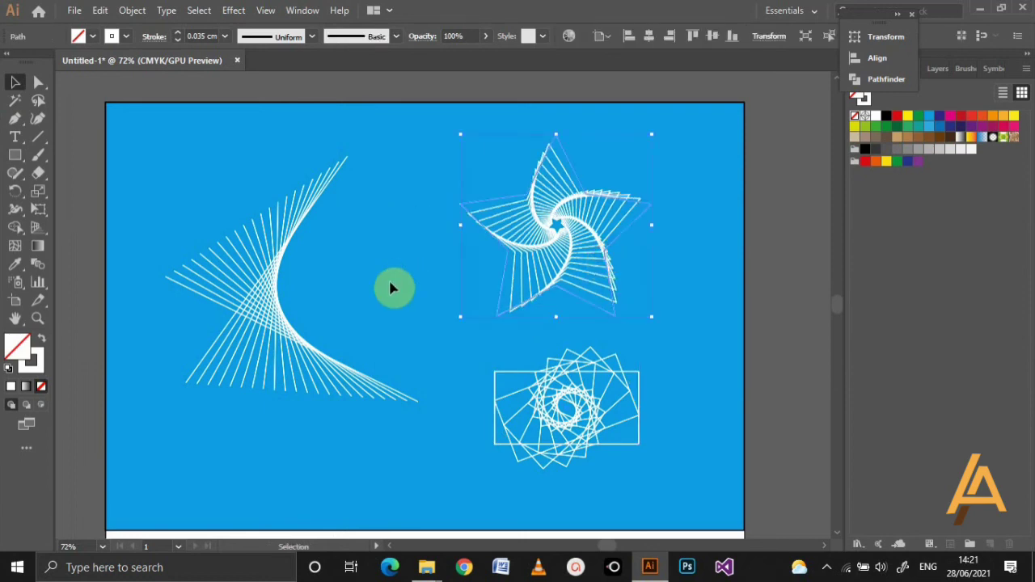
drag(265, 322, 249, 283)
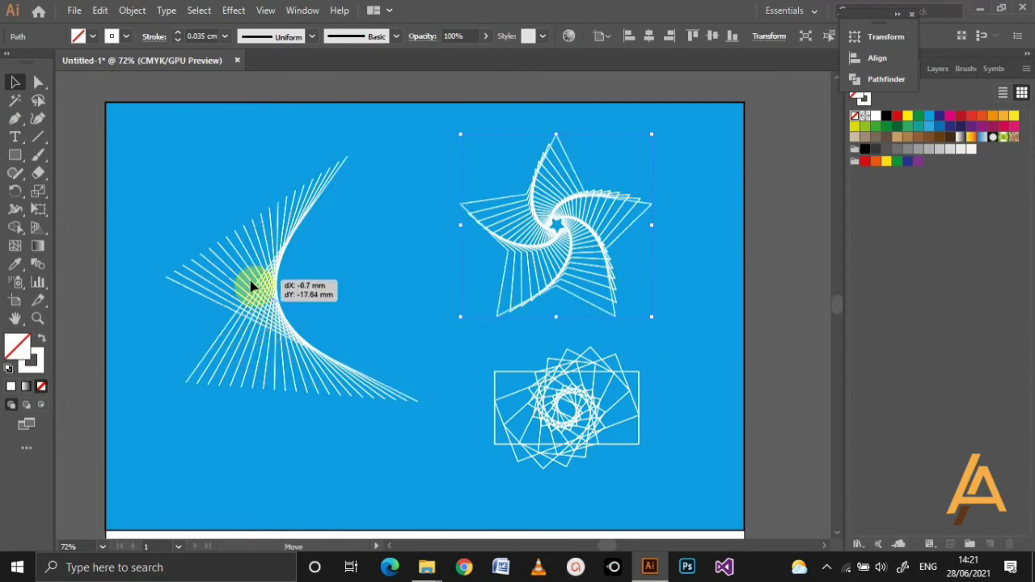
drag(561, 249, 644, 261)
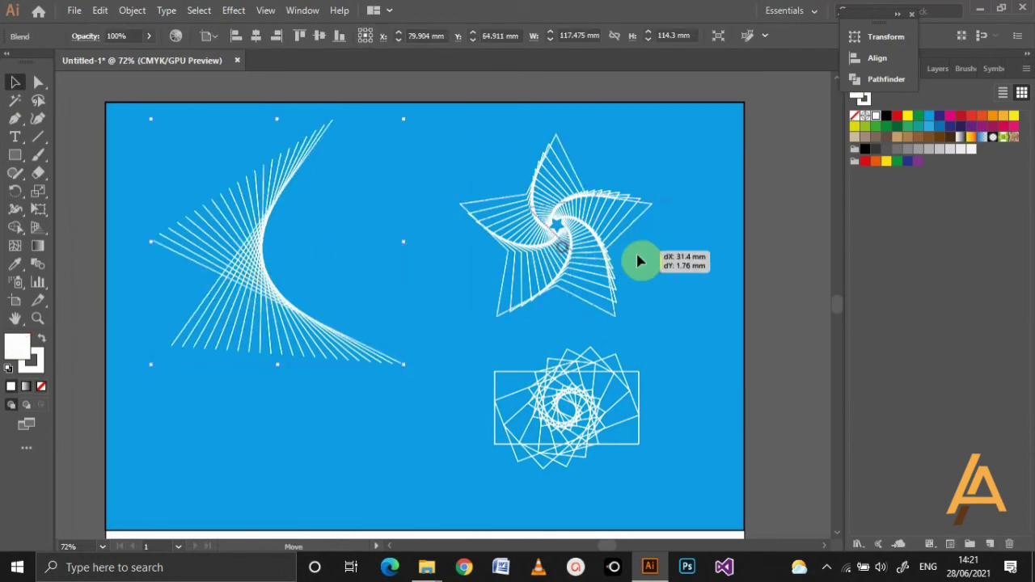
drag(554, 393, 418, 259)
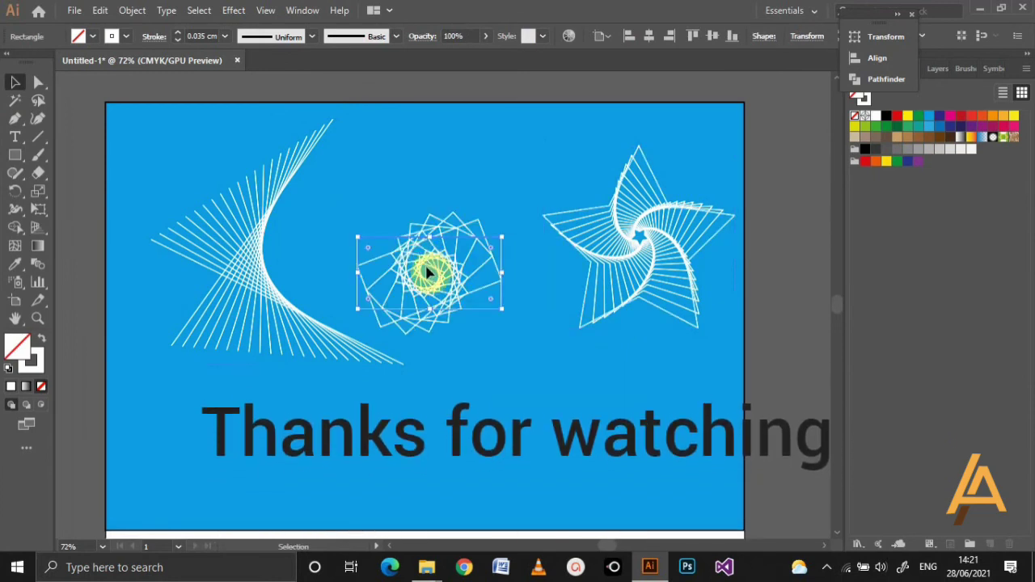
click(512, 417)
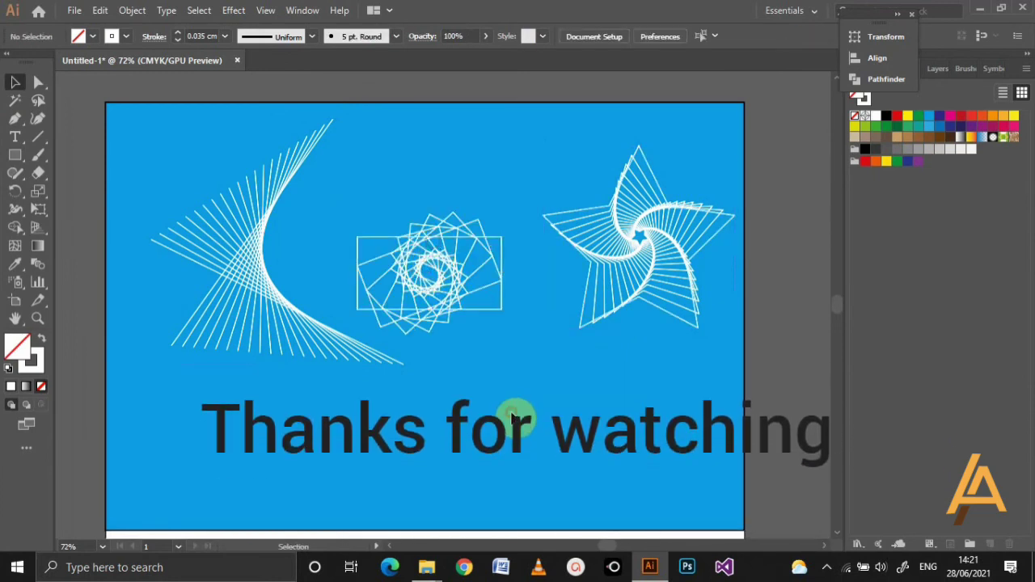